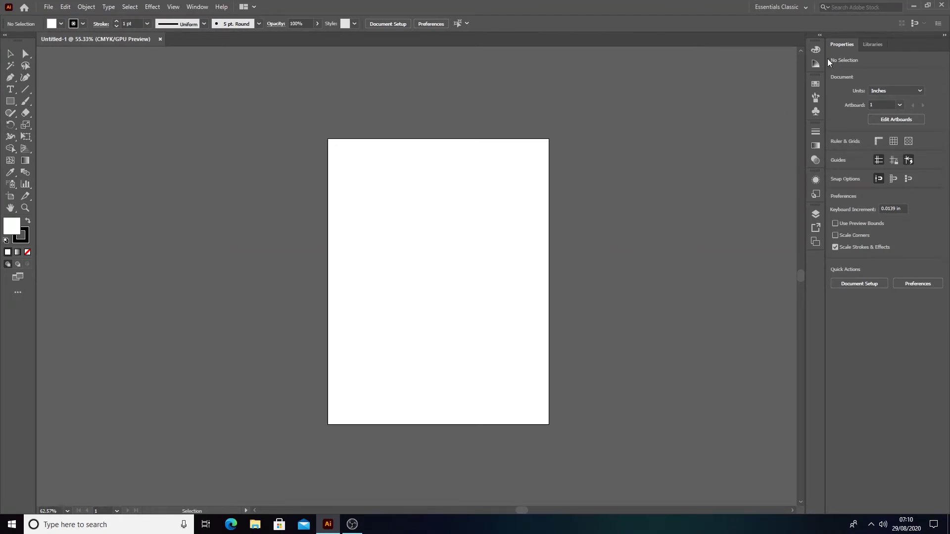
Step: Close the docked Properties and Libraries panels to clear the workspace
right_click(836, 46)
left_click(853, 51)
right_click(853, 46)
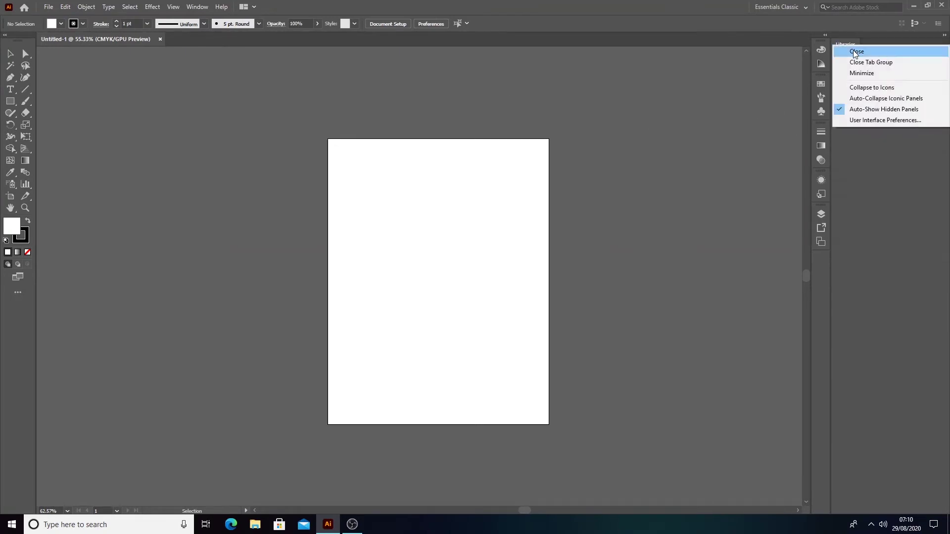
left_click(855, 51)
right_click(848, 45)
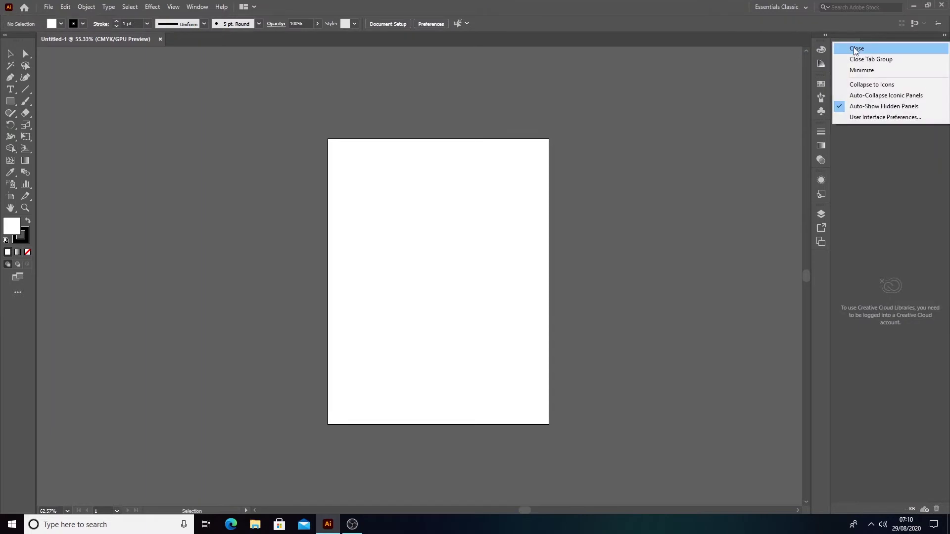
left_click(855, 50)
left_click(197, 6)
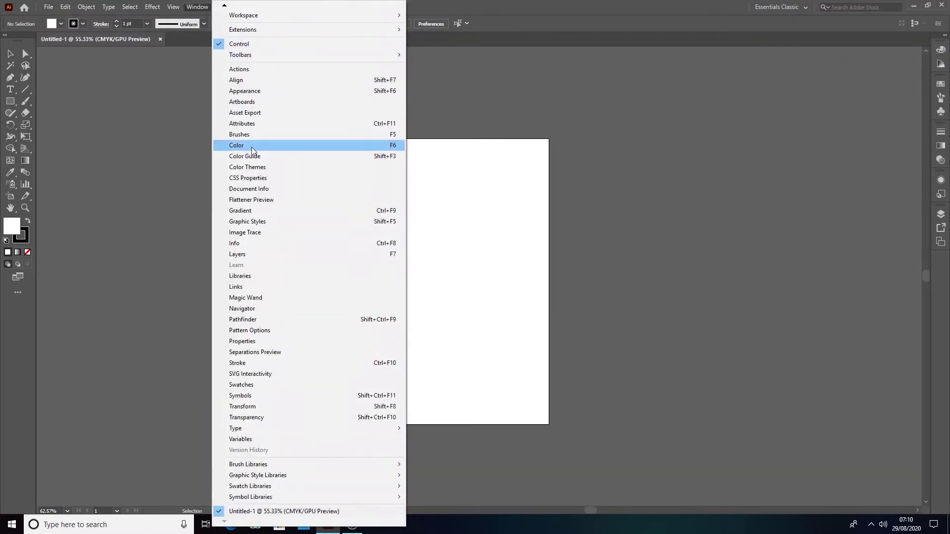
Step: Float the Color and Layers panels and dock Color beneath Layers in one group
left_click(247, 146)
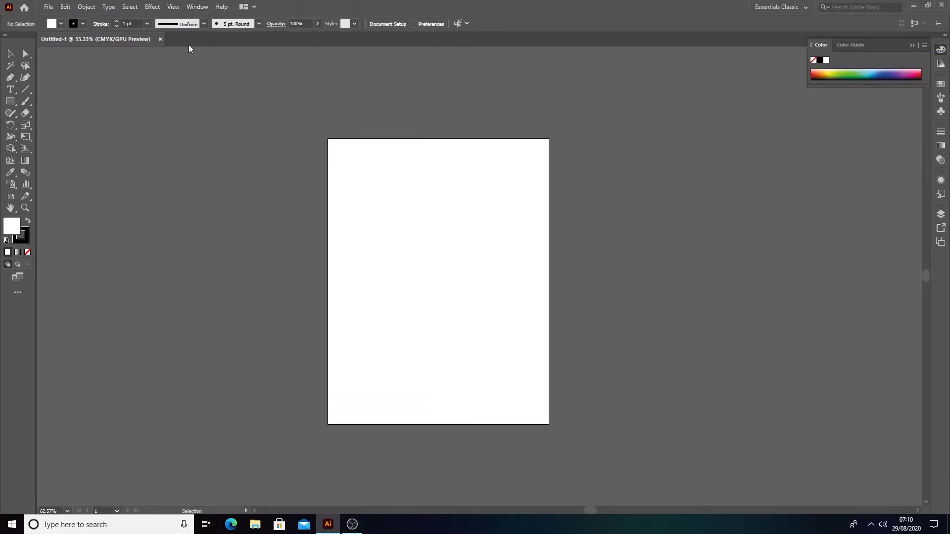
left_click_drag(803, 42, 639, 107)
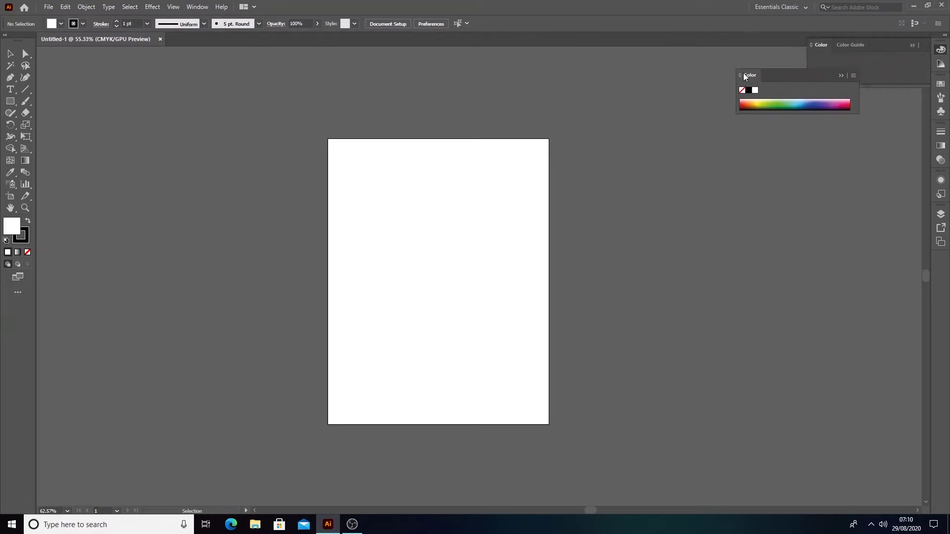
left_click(197, 7)
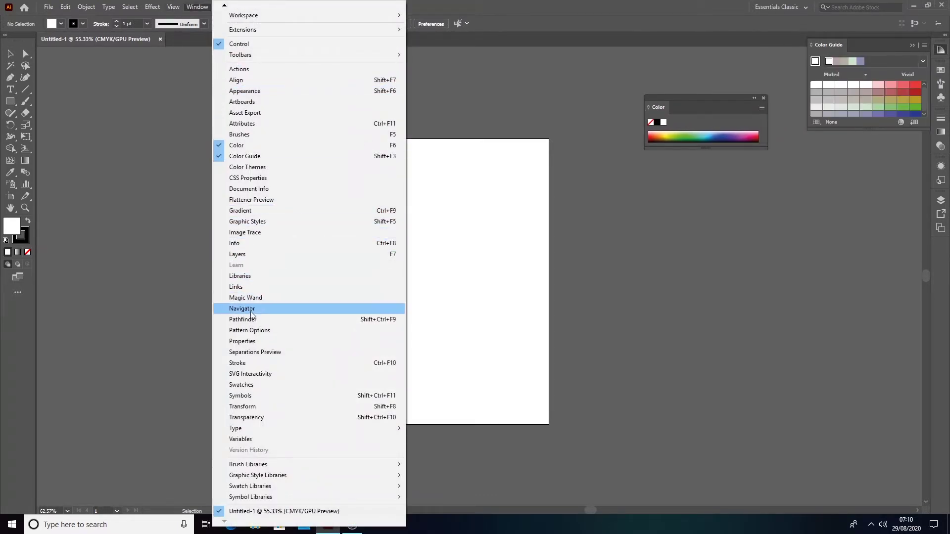
left_click(245, 254)
mouse_move(941, 199)
left_mouse_down()
mouse_move(770, 203)
mouse_move(502, 78)
left_mouse_up()
left_click(779, 199)
mouse_move(652, 105)
left_mouse_down()
mouse_move(511, 194)
mouse_move(512, 177)
left_mouse_up()
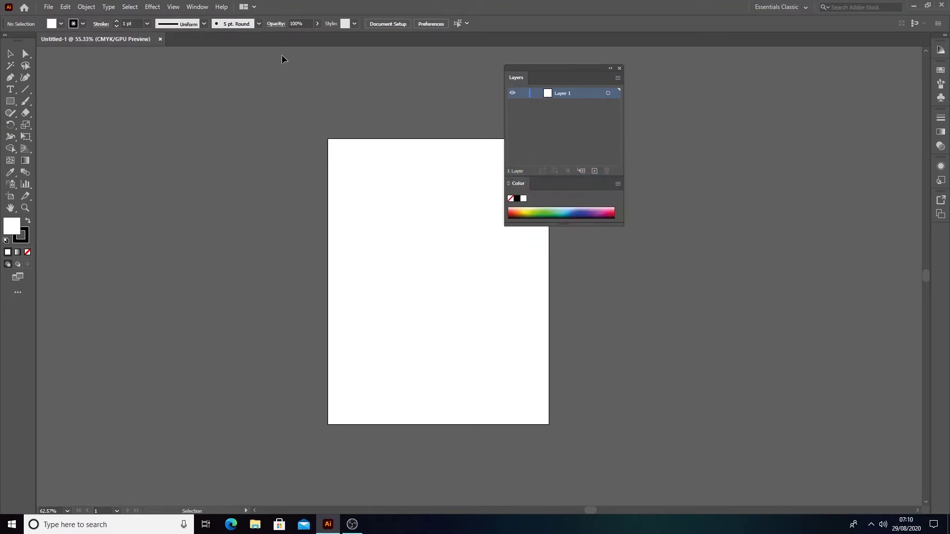
Step: Stack Gradient and Swatches under Color, then dock the whole group at the right edge
left_click(202, 5)
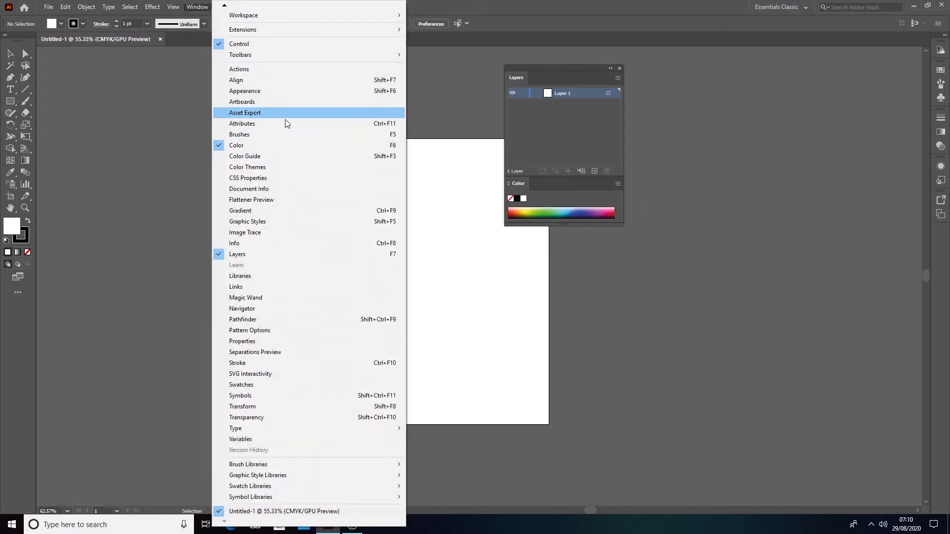
left_click(247, 243)
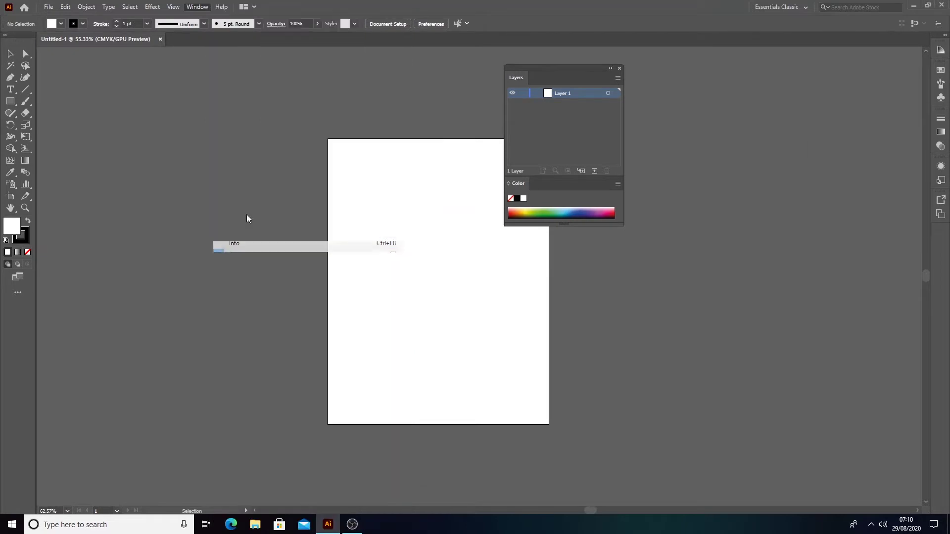
left_click_drag(847, 113, 518, 225)
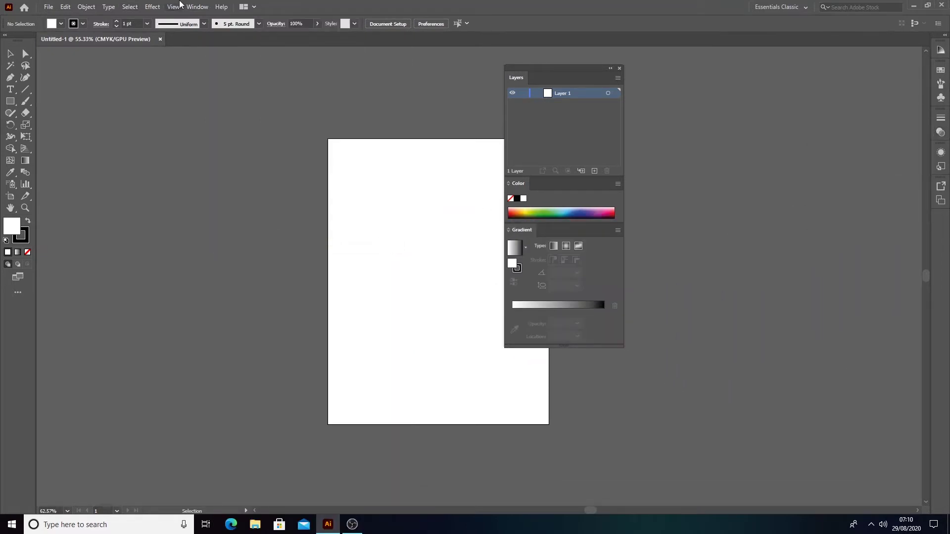
left_click(196, 7)
left_click(242, 385)
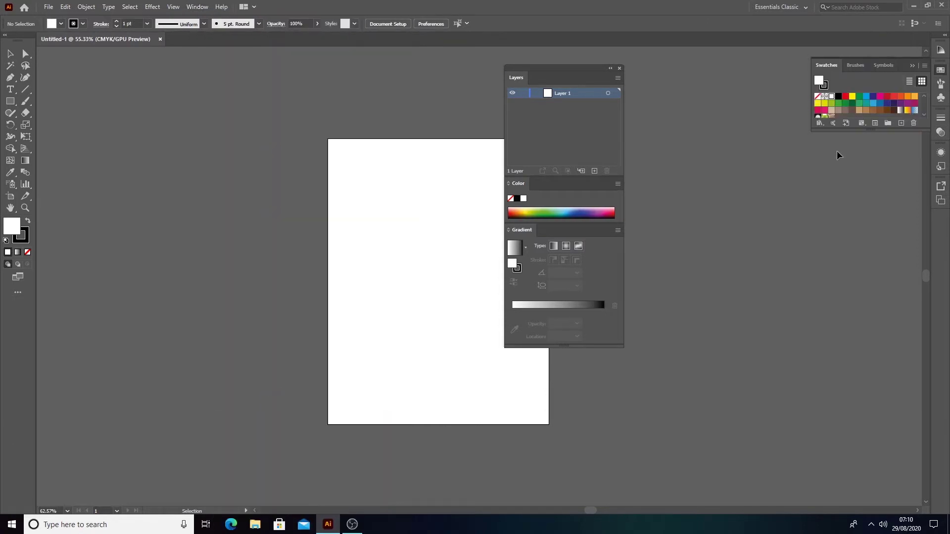
mouse_move(824, 64)
left_mouse_down()
mouse_move(779, 135)
mouse_move(517, 356)
left_mouse_up()
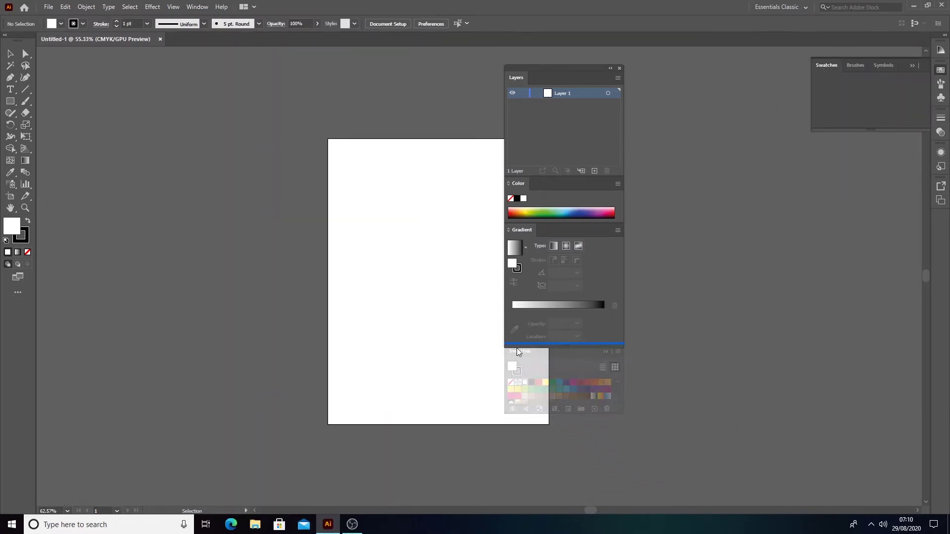
left_click_drag(575, 71, 943, 102)
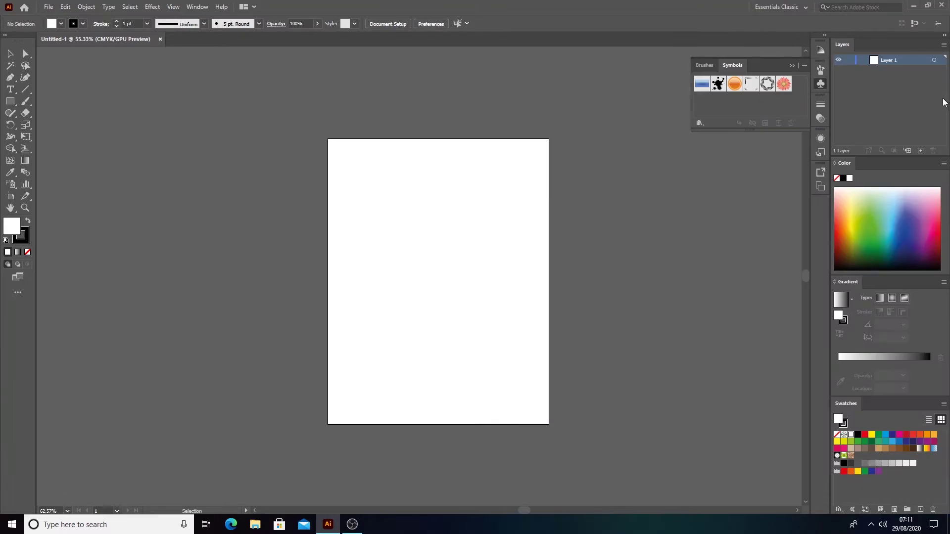
left_click(821, 83)
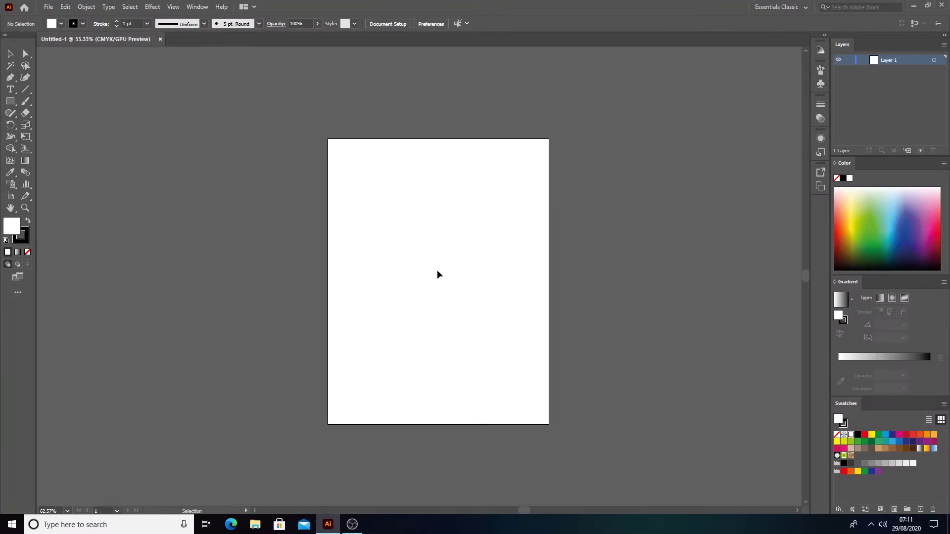
Step: Save the panel layout as a new workspace named 'Colour and Gradiant'
left_click(197, 6)
mouse_move(243, 14)
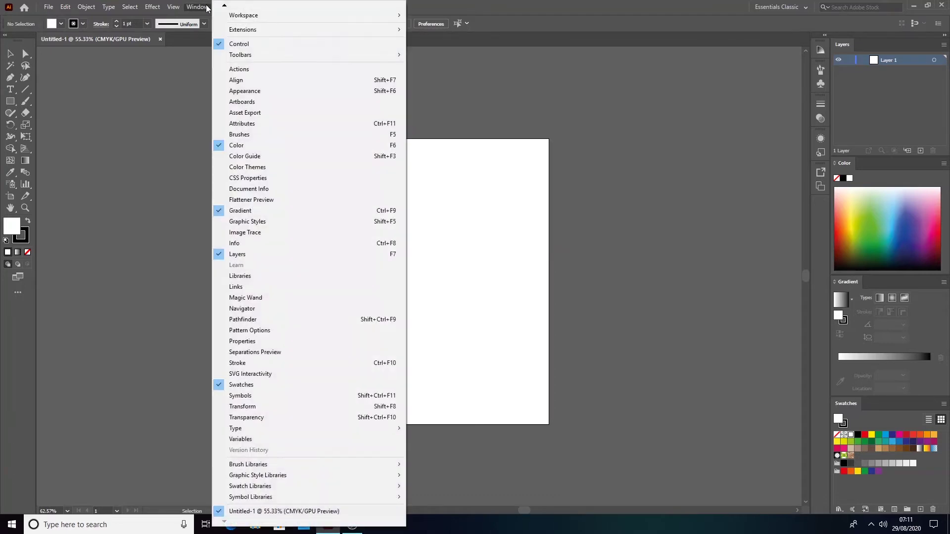
left_click(437, 129)
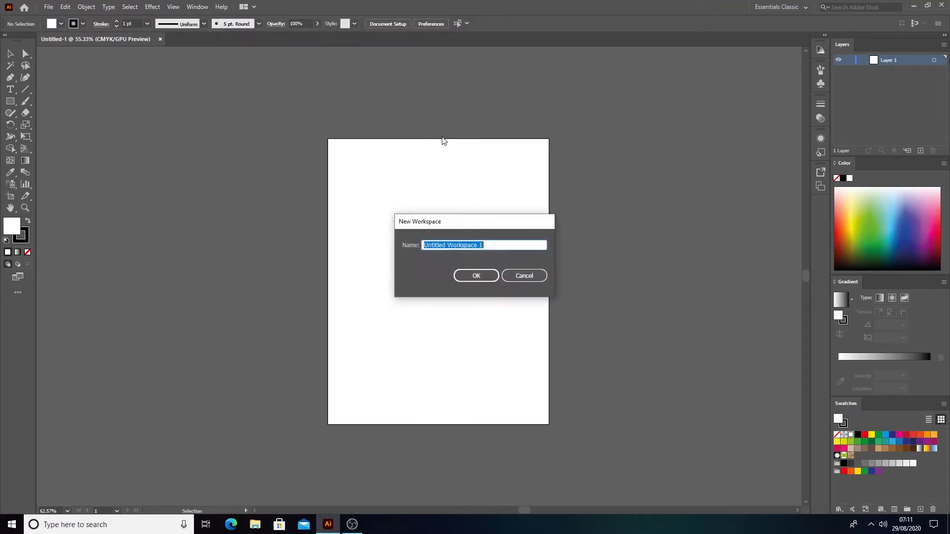
key("BackSpace")
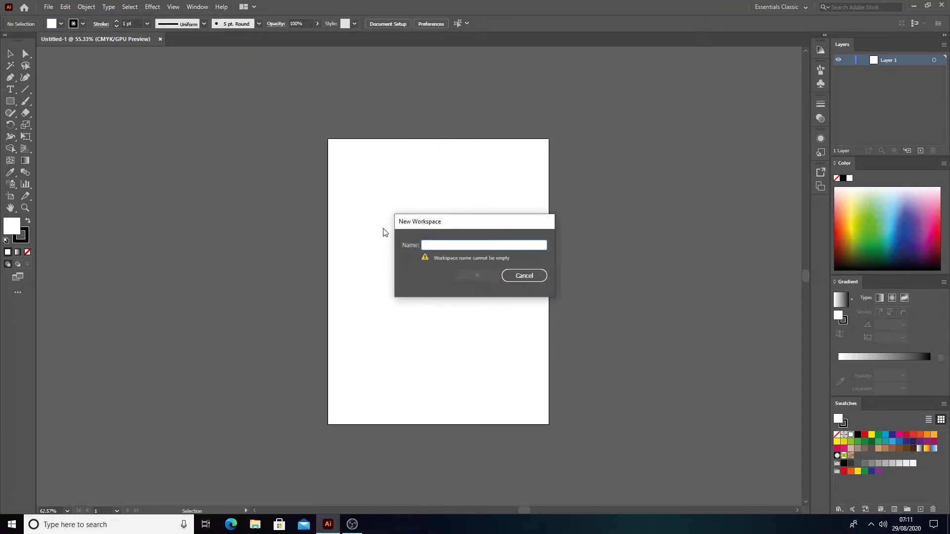
type("Colour and Gradiant")
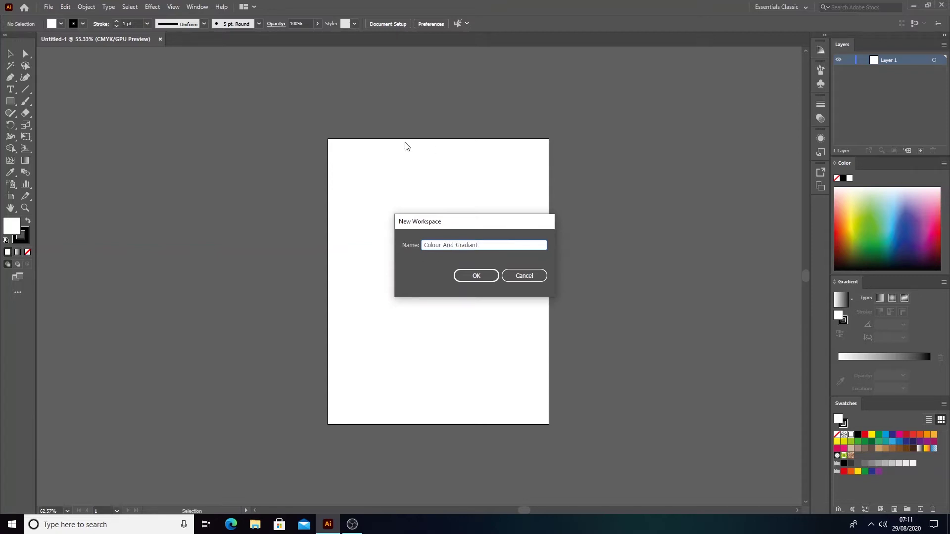
left_click(460, 277)
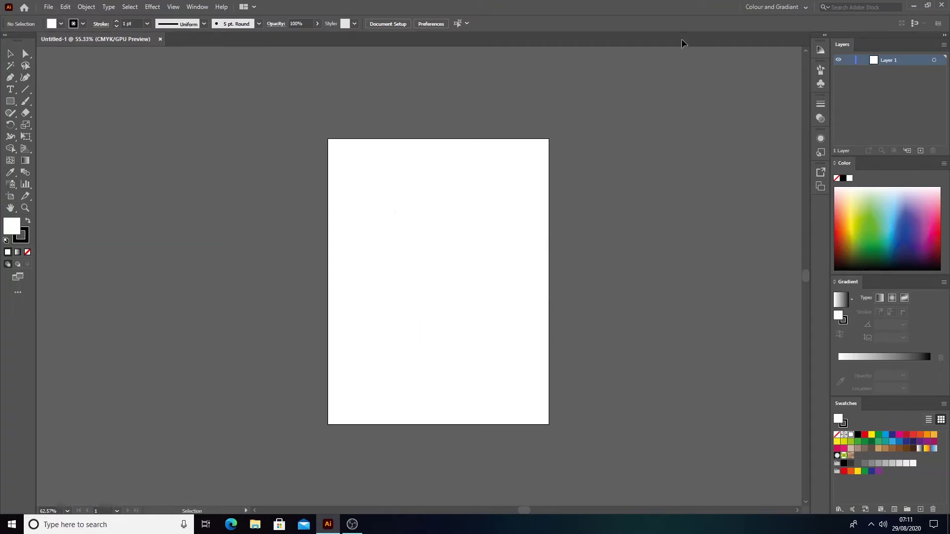
left_click(775, 7)
Step: Switch back to the Essentials Classic workspace and reset its layout
left_click(197, 7)
mouse_move(243, 15)
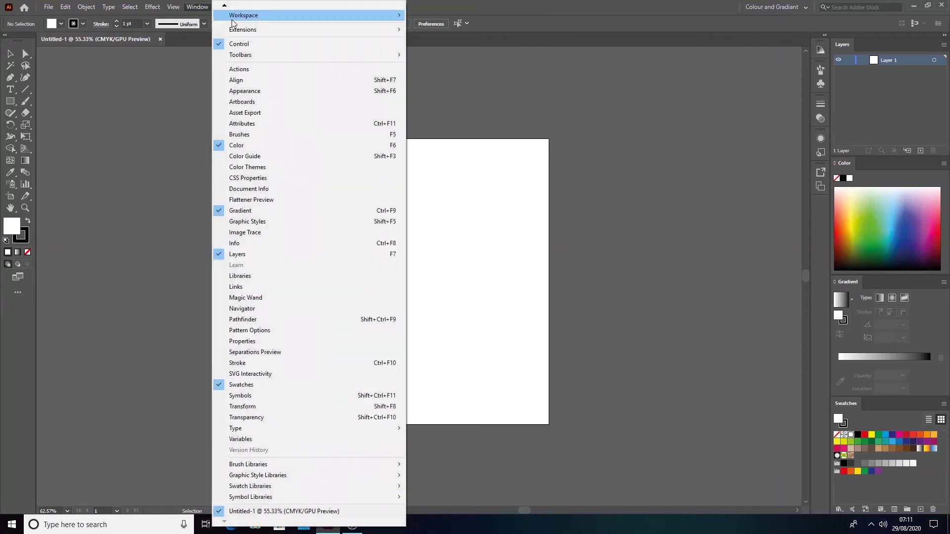
left_click(432, 51)
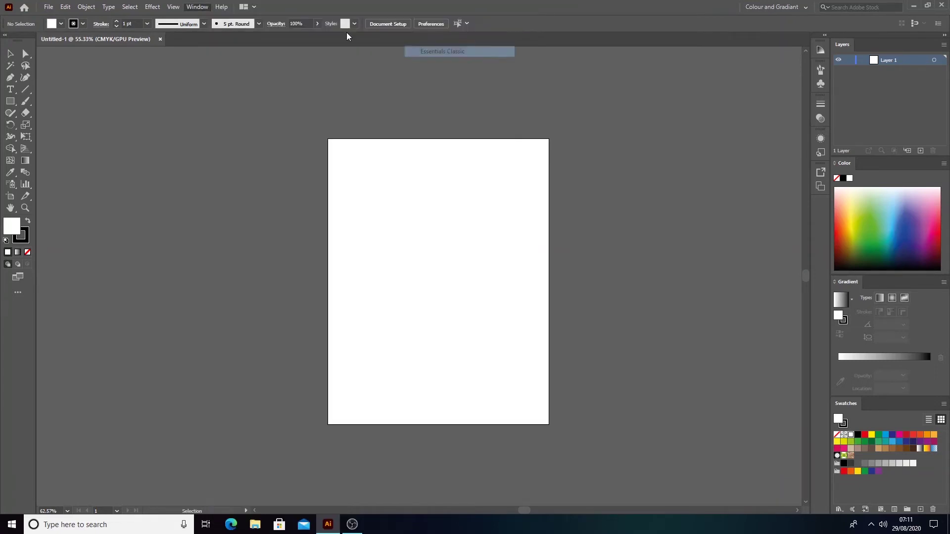
left_click(197, 7)
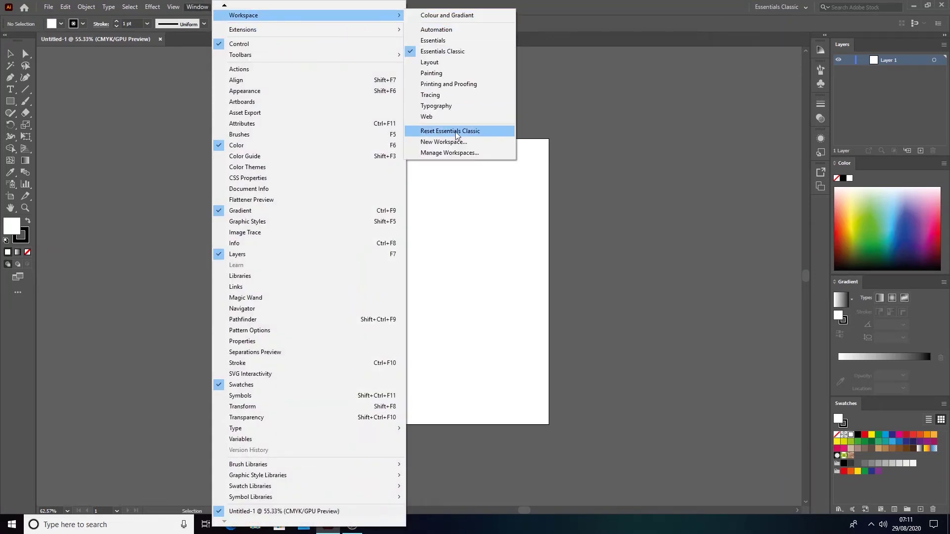
left_click(456, 131)
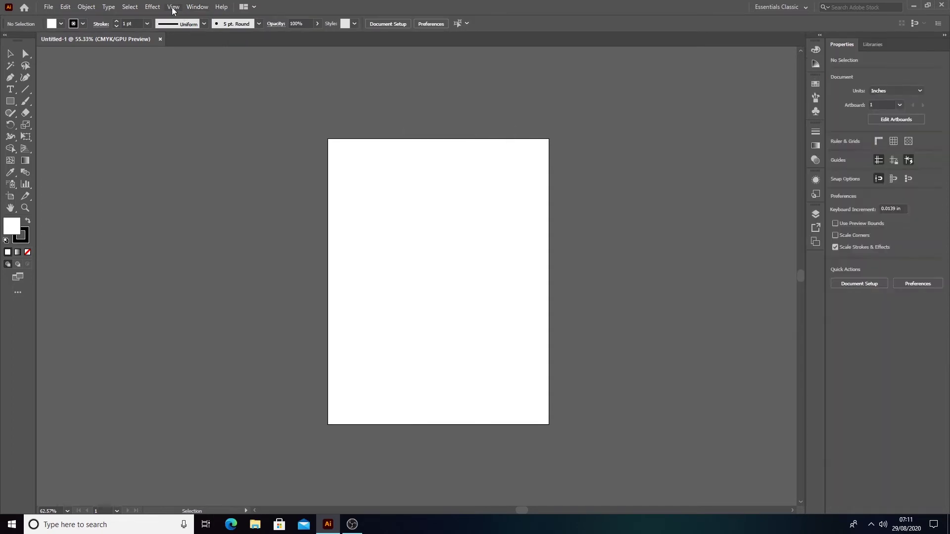
left_click(197, 7)
left_click(465, 51)
left_click(197, 7)
mouse_move(243, 15)
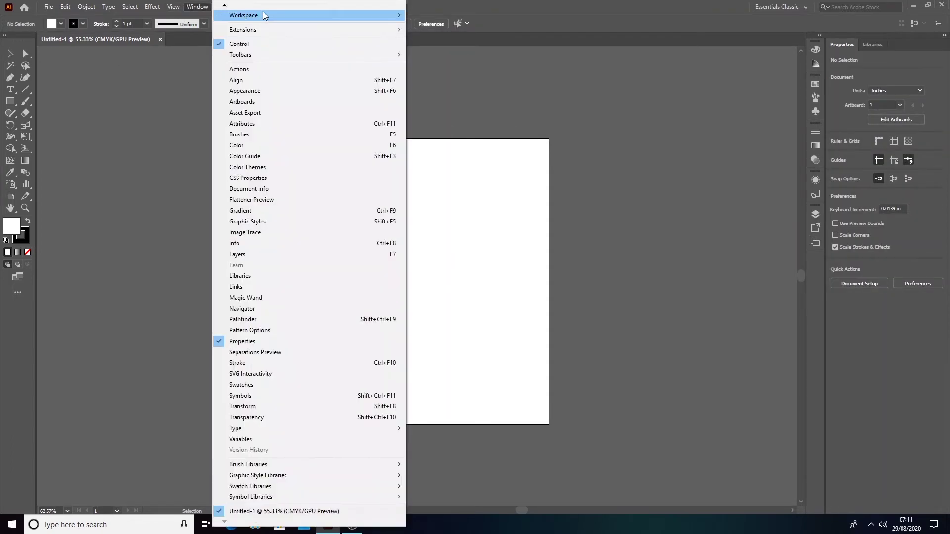
left_click(433, 15)
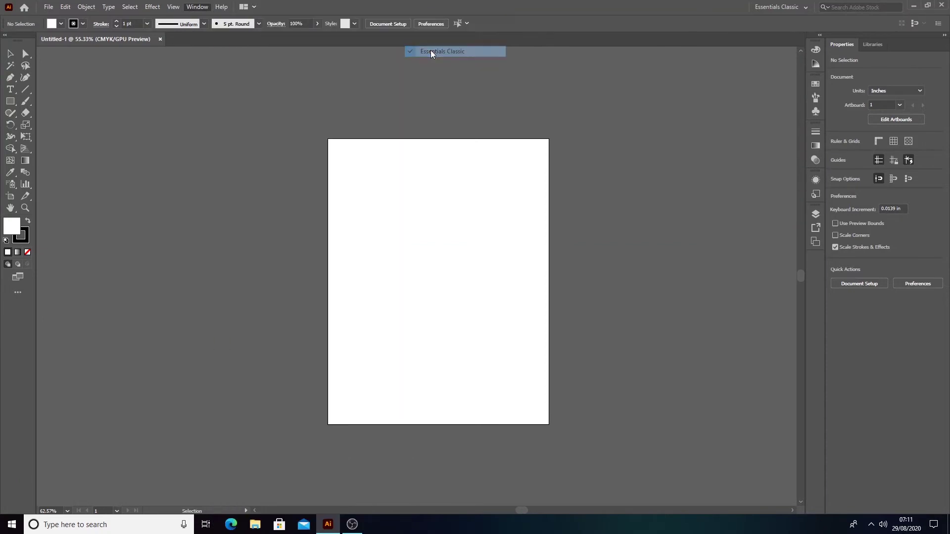
Step: Close the Properties and Libraries panels
right_click(839, 45)
left_click(847, 50)
right_click(846, 45)
left_click(849, 53)
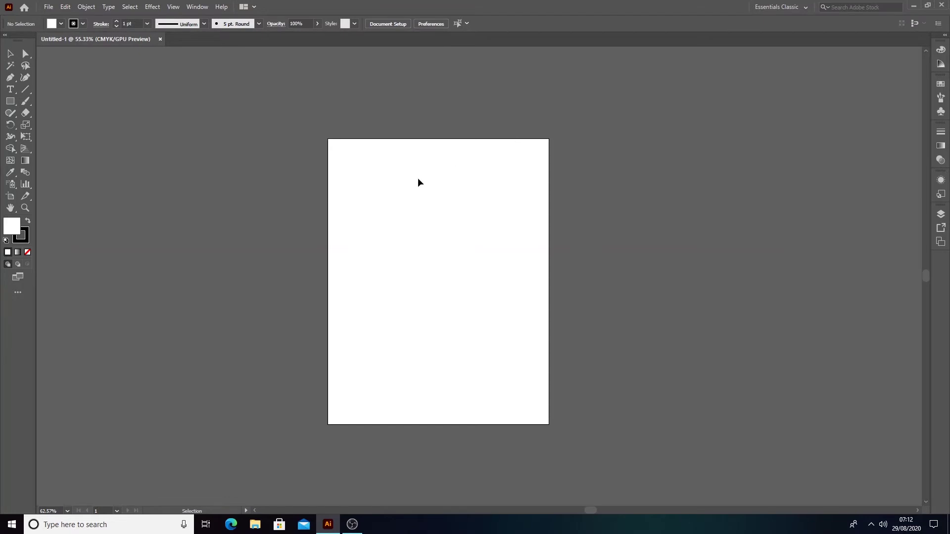
Step: Open the Layers panel and drag it out to float near the artboard
left_click(198, 7)
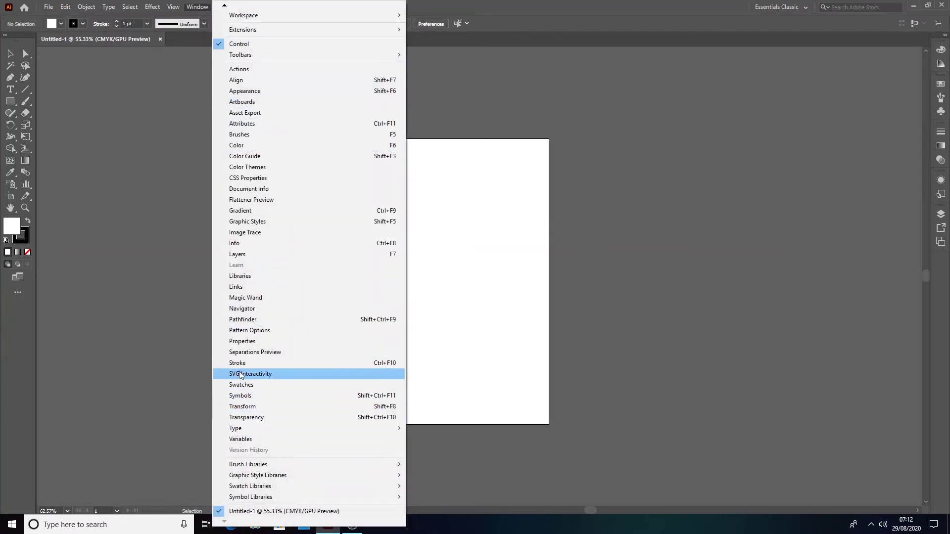
left_click(238, 254)
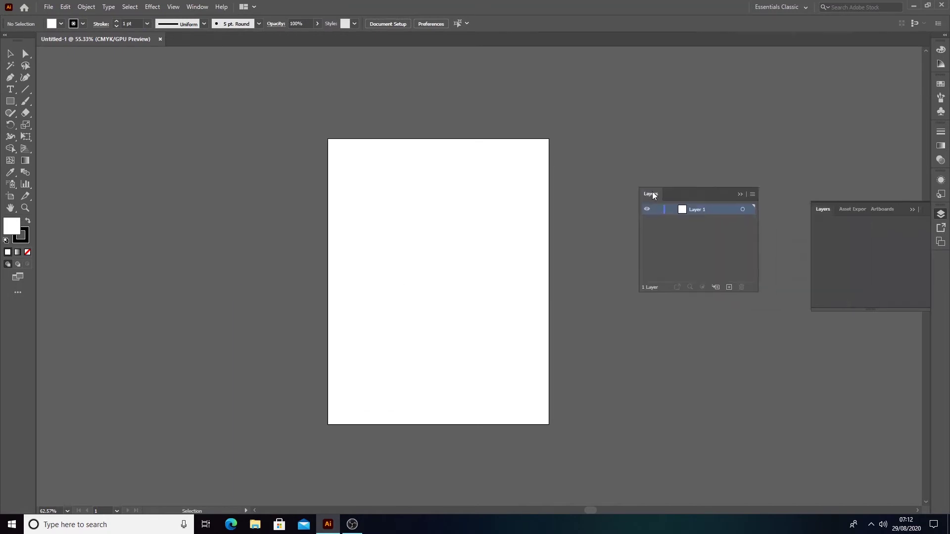
left_click_drag(844, 215, 620, 157)
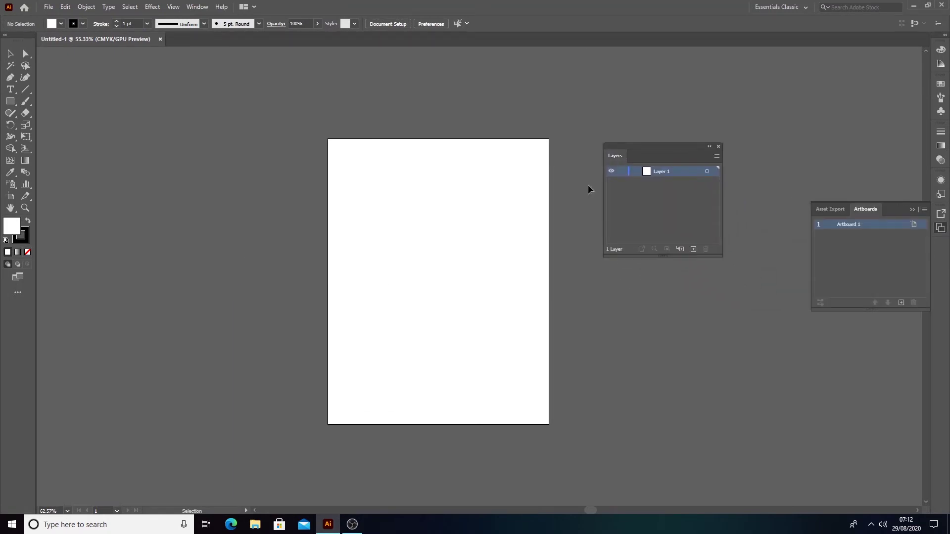
left_click(205, 7)
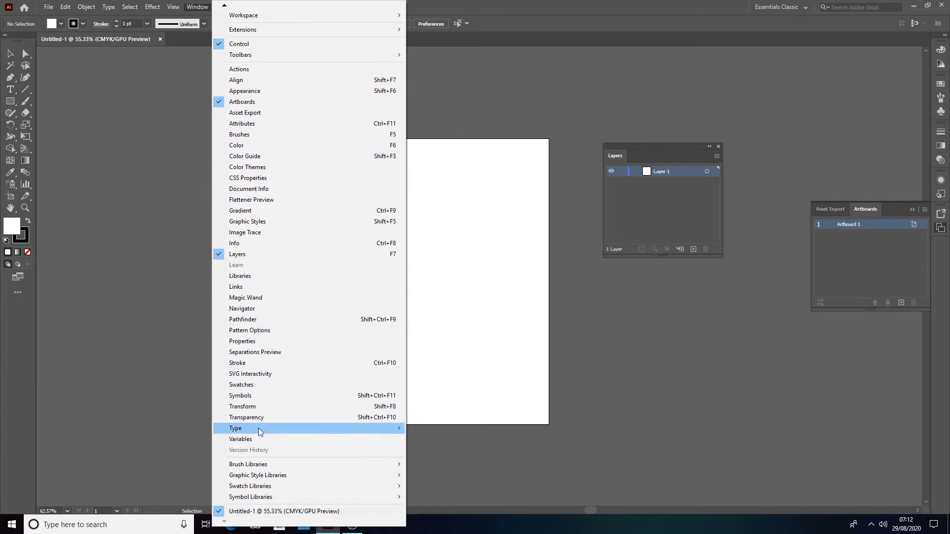
Step: Dock the Character and Paragraph panels beneath the floating Layers panel
mouse_move(236, 429)
left_click(446, 428)
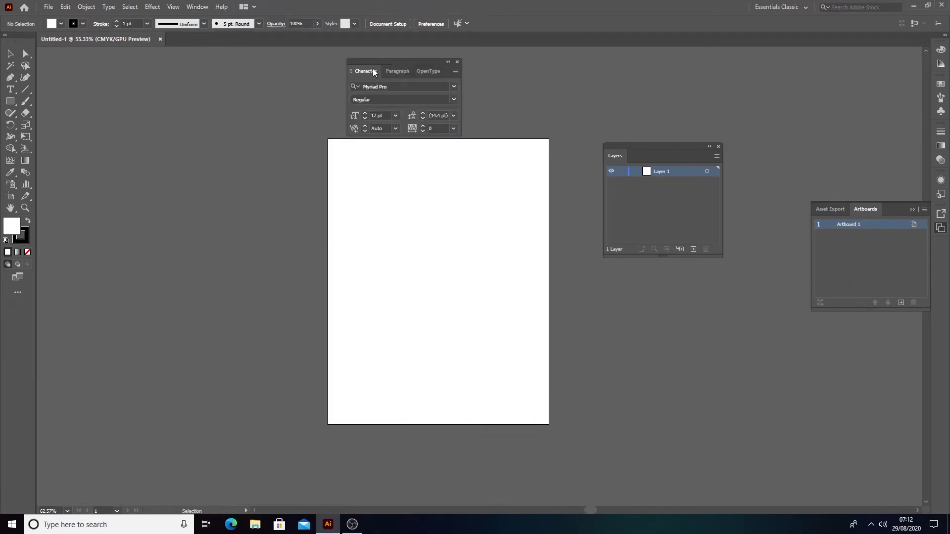
left_click_drag(419, 73, 623, 262)
left_click(940, 227)
left_click(499, 199)
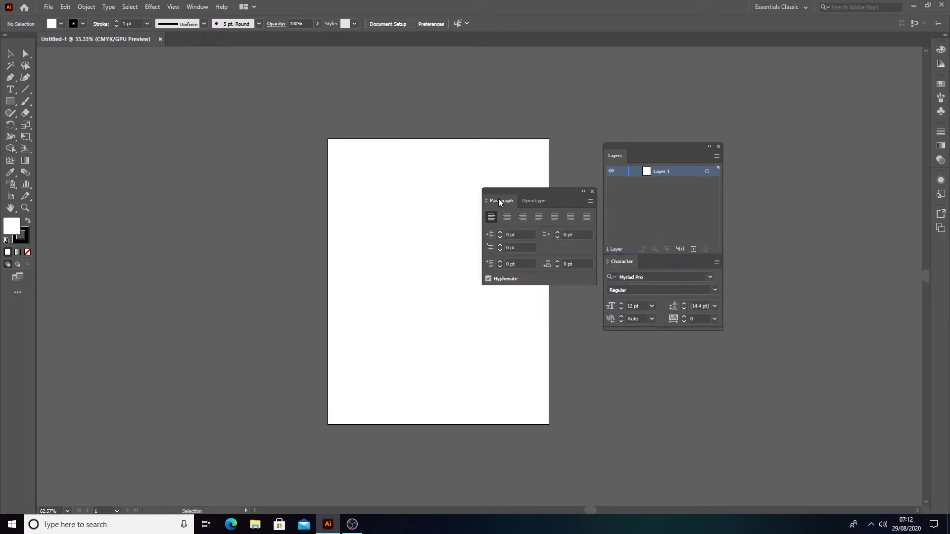
left_click_drag(505, 203, 630, 330)
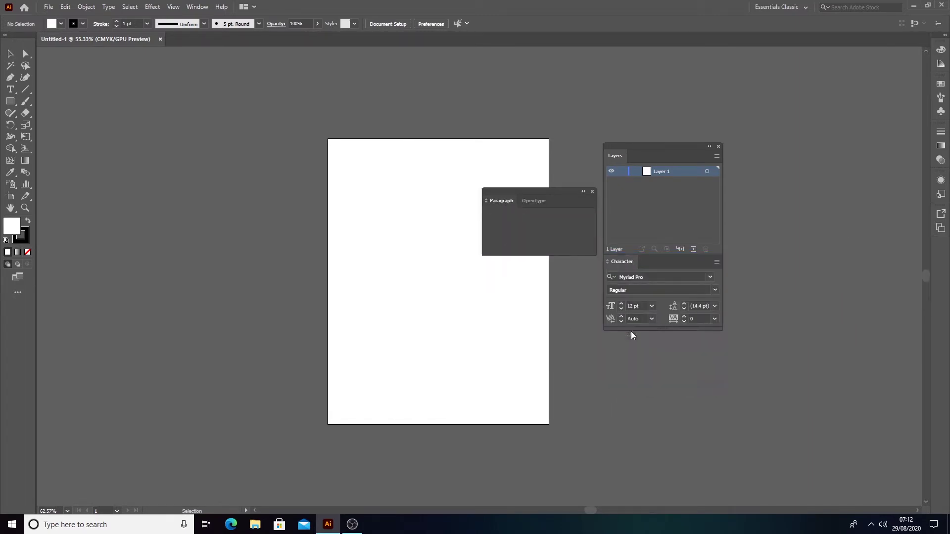
Step: Close the OpenType panel
left_click(598, 201)
left_click(599, 203)
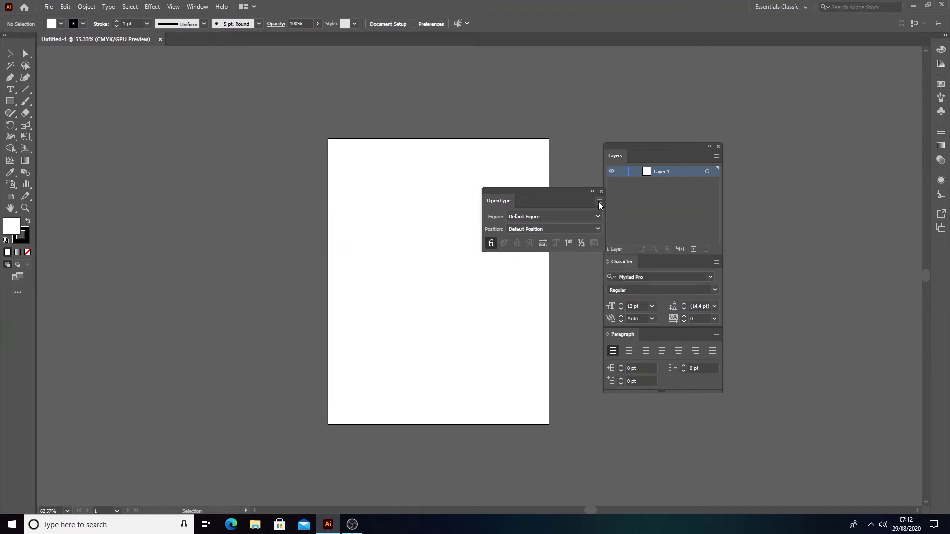
right_click(498, 206)
left_click(493, 223)
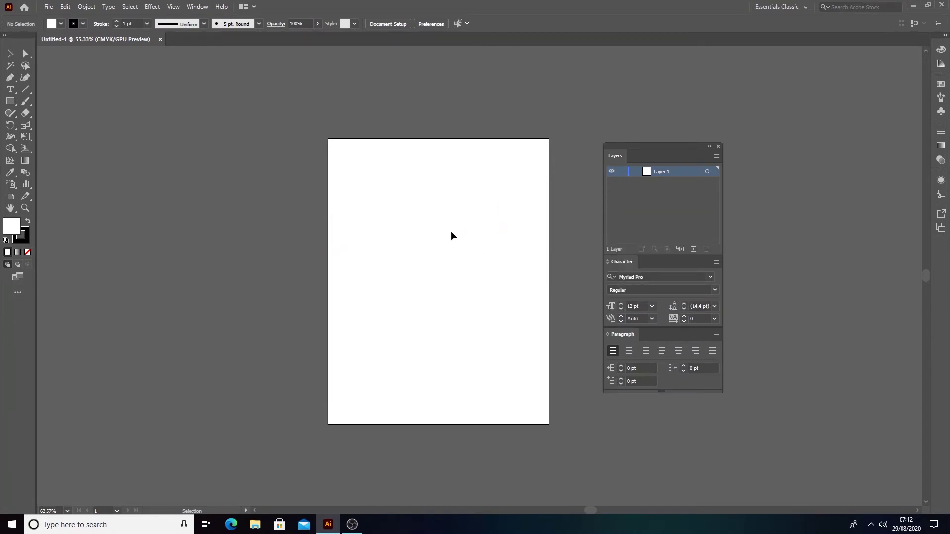
left_click(197, 7)
Step: Dock Align below Paragraph and close the leftover Transform and Pathfinder group
left_click(228, 82)
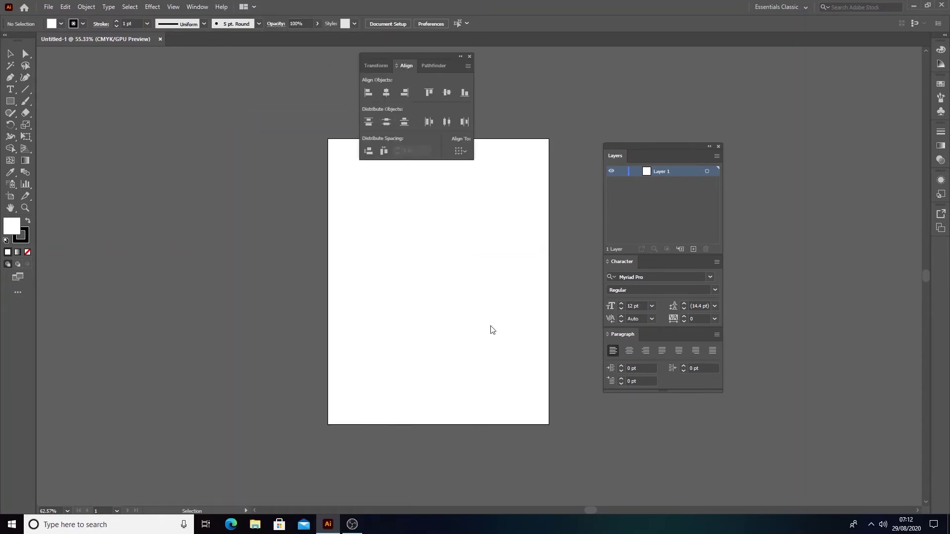
left_click_drag(406, 65, 624, 390)
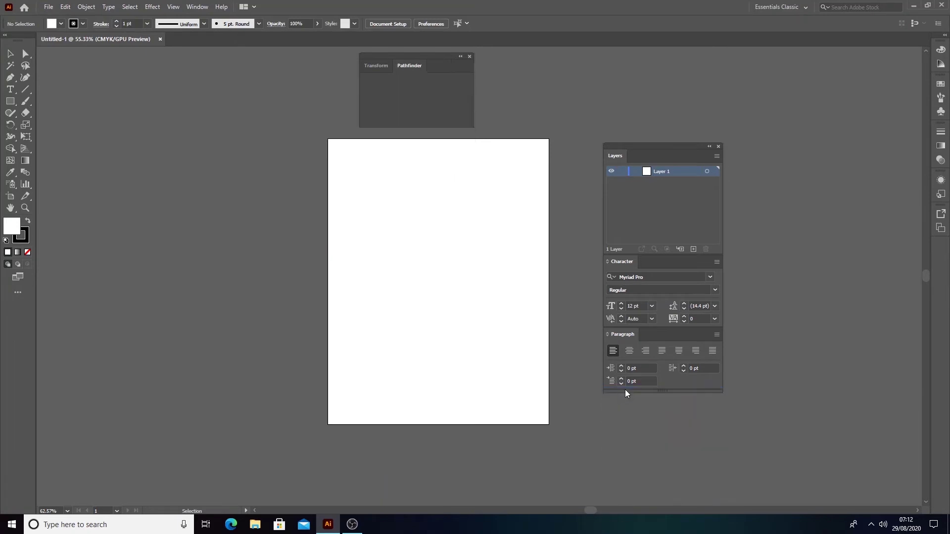
right_click(408, 66)
left_click(368, 80)
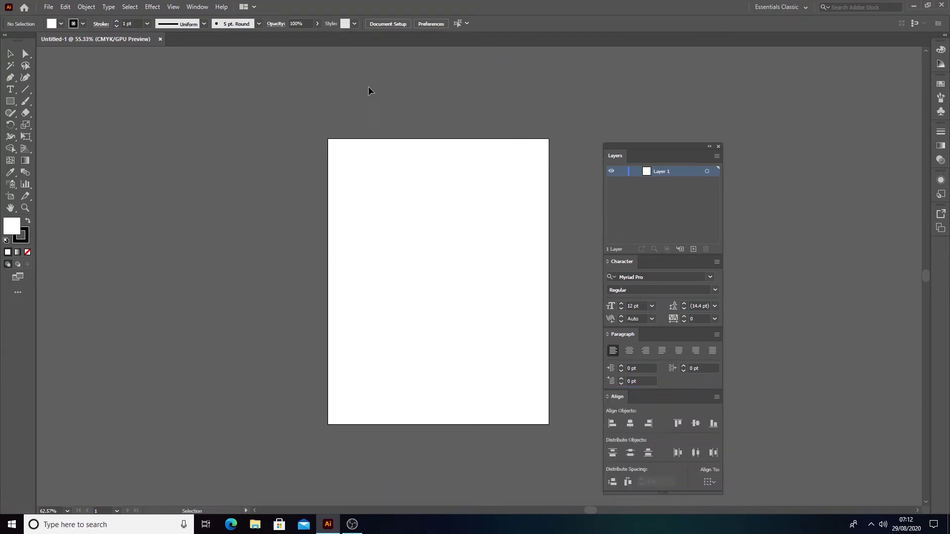
Step: Add Color below Align and dock the whole stack along the right side
left_click(197, 6)
left_click(239, 139)
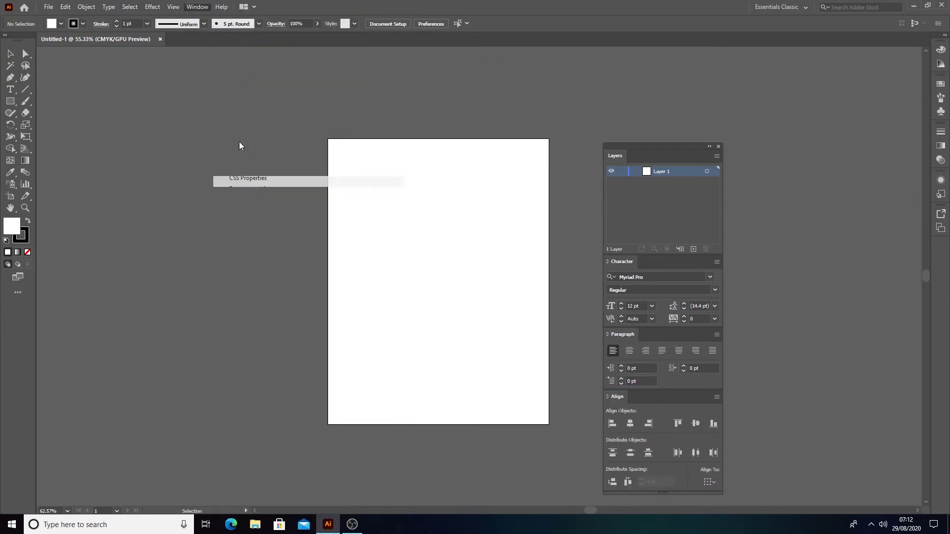
left_click_drag(809, 43, 619, 497)
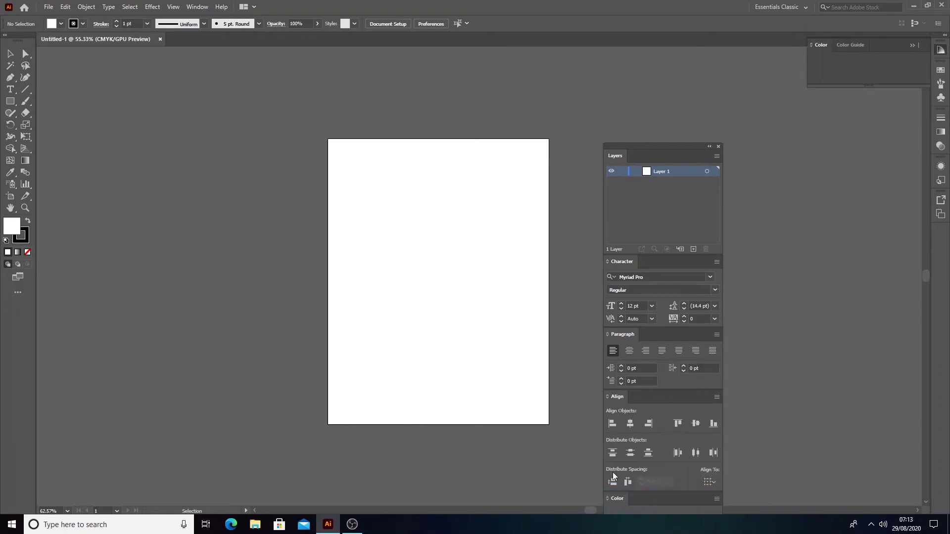
left_click_drag(623, 149, 821, 50)
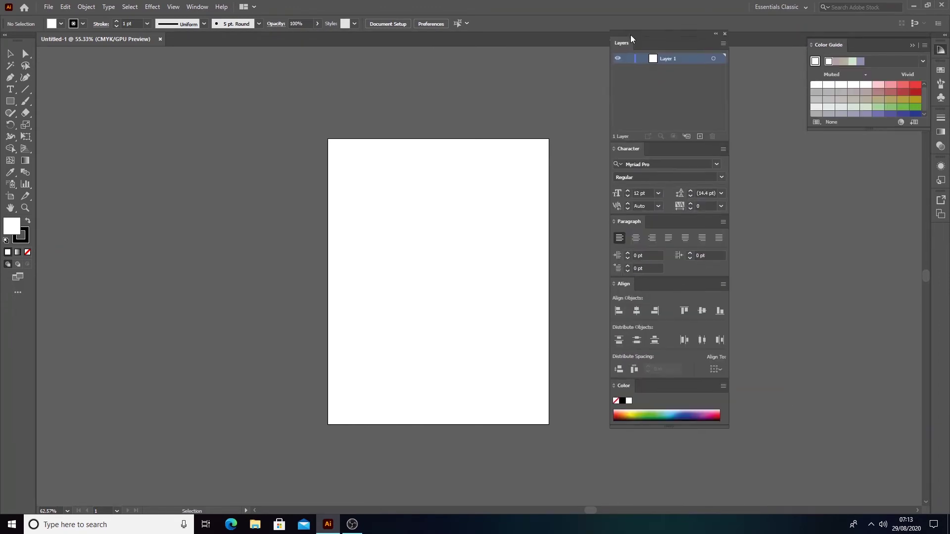
left_click(820, 50)
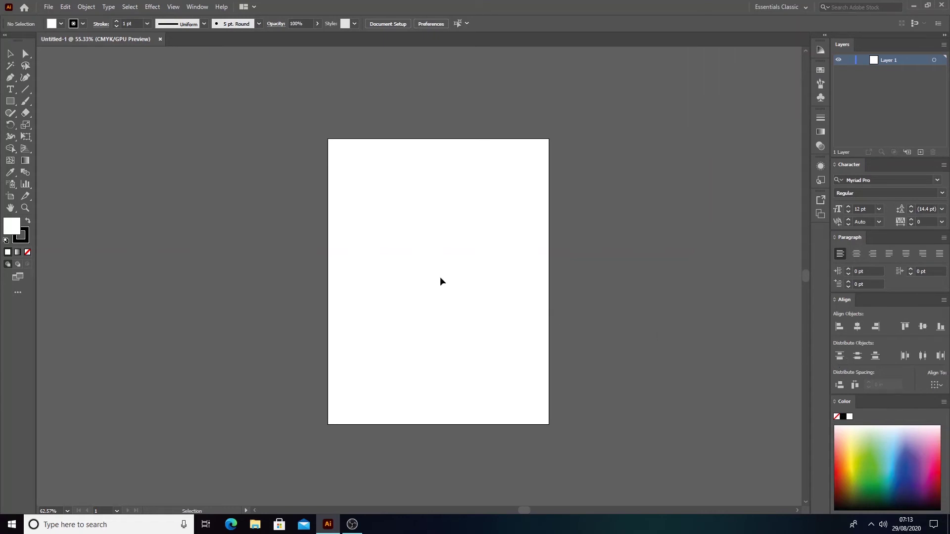
Step: Save the current panel stack as a new workspace named 'Text'
left_click(197, 6)
left_click(451, 142)
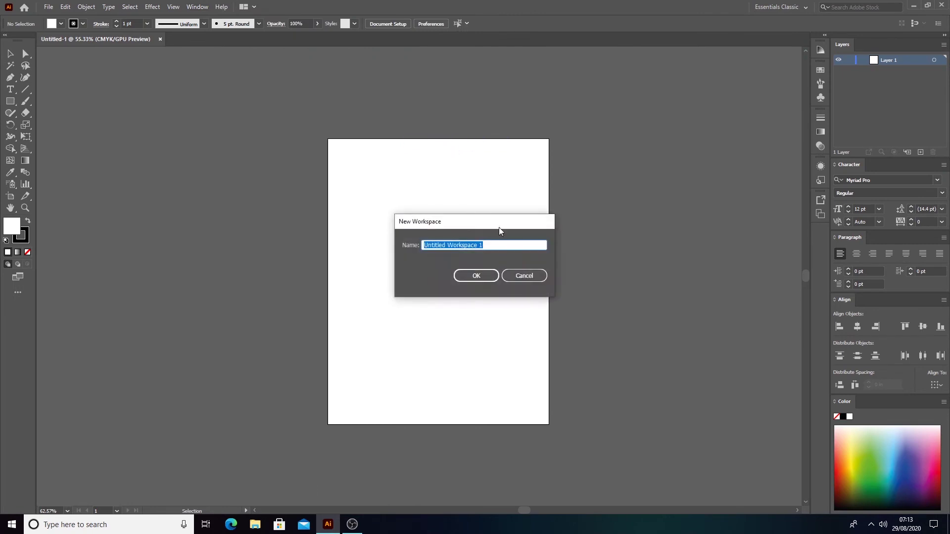
key("BackSpace")
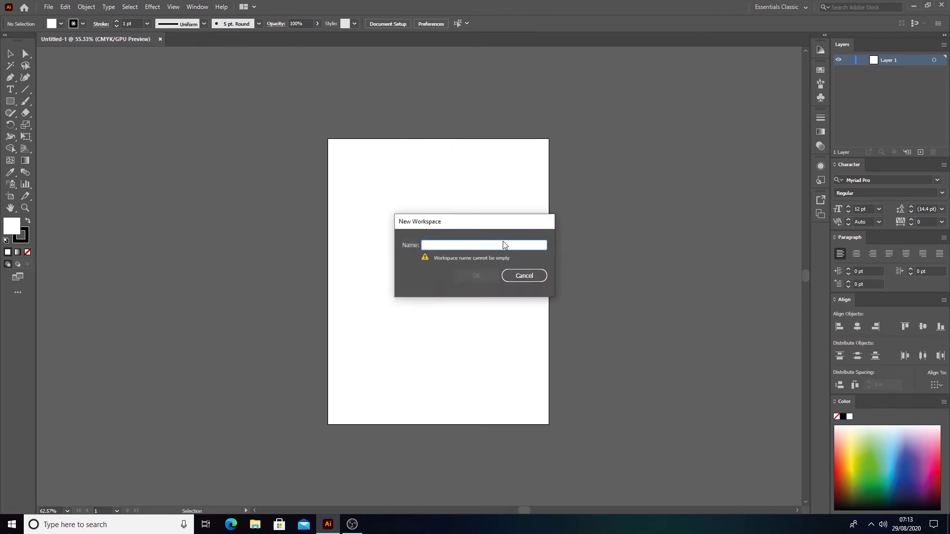
type("Text")
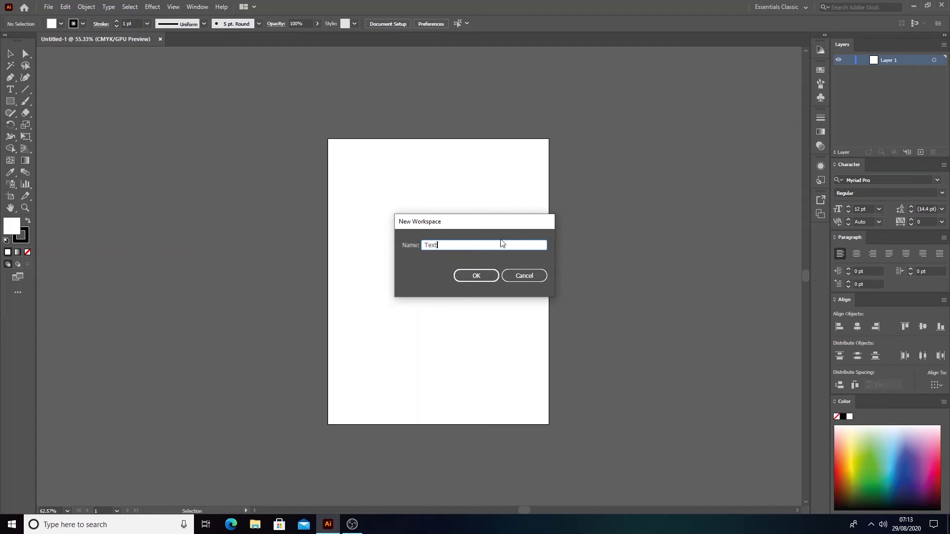
left_click(477, 274)
Step: Switch back to the Essentials Classic workspace
left_click(793, 7)
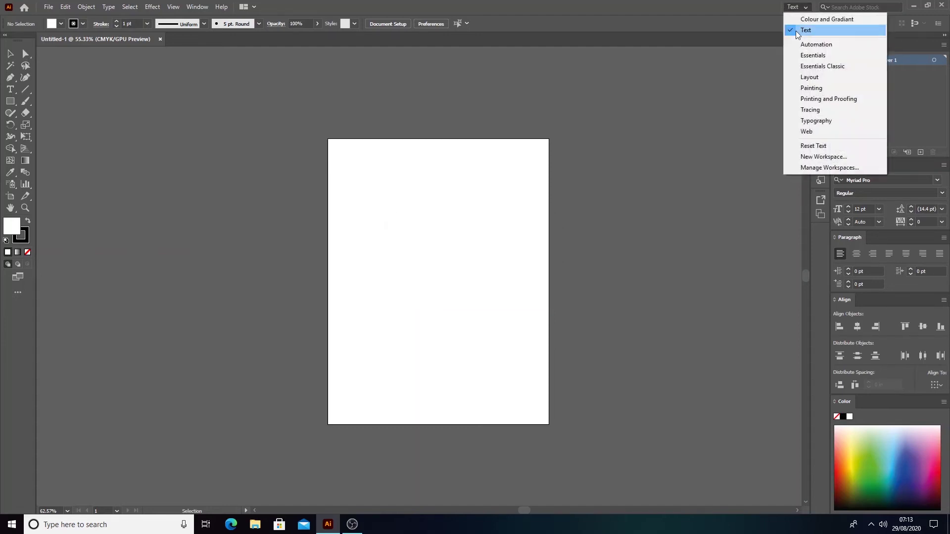
left_click(794, 8)
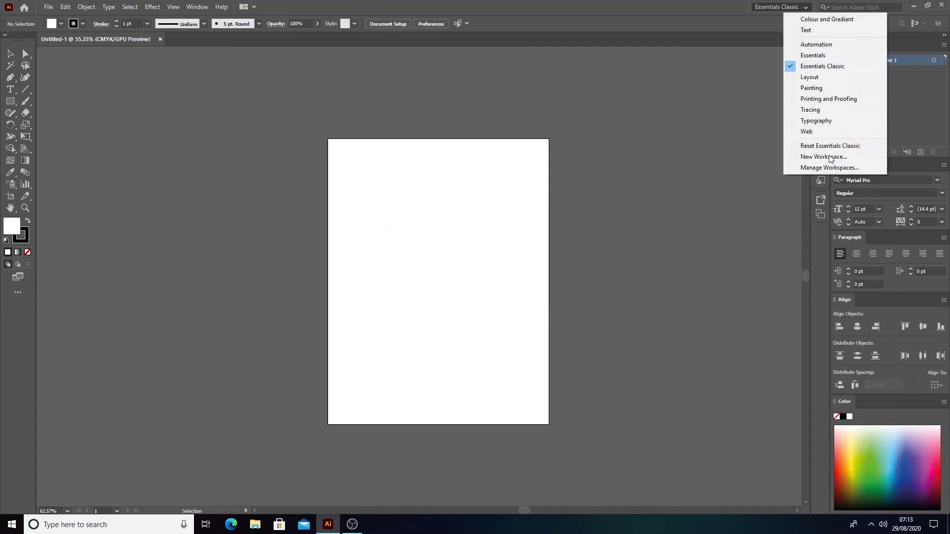
left_click(811, 146)
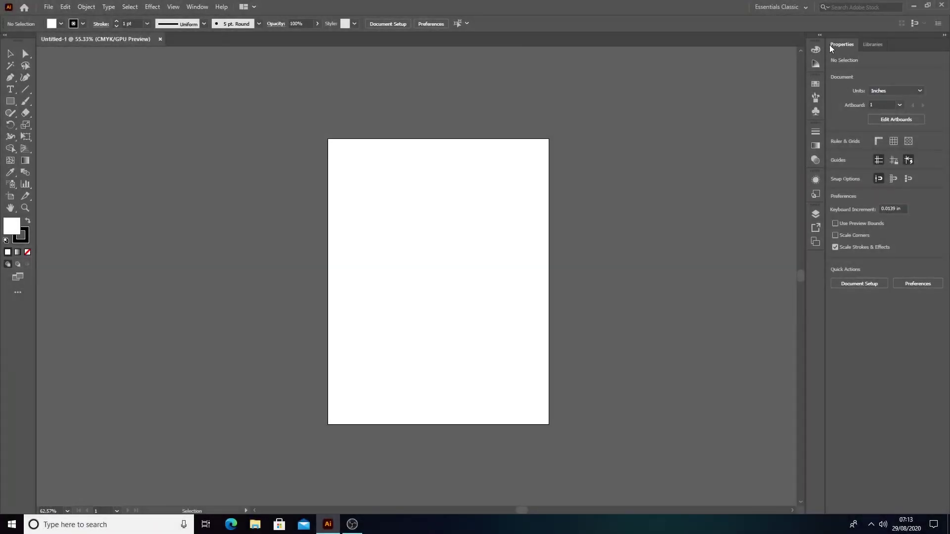
Step: Close the Properties group, float the Navigator panel, and close the Info panel
right_click(833, 45)
left_click(850, 64)
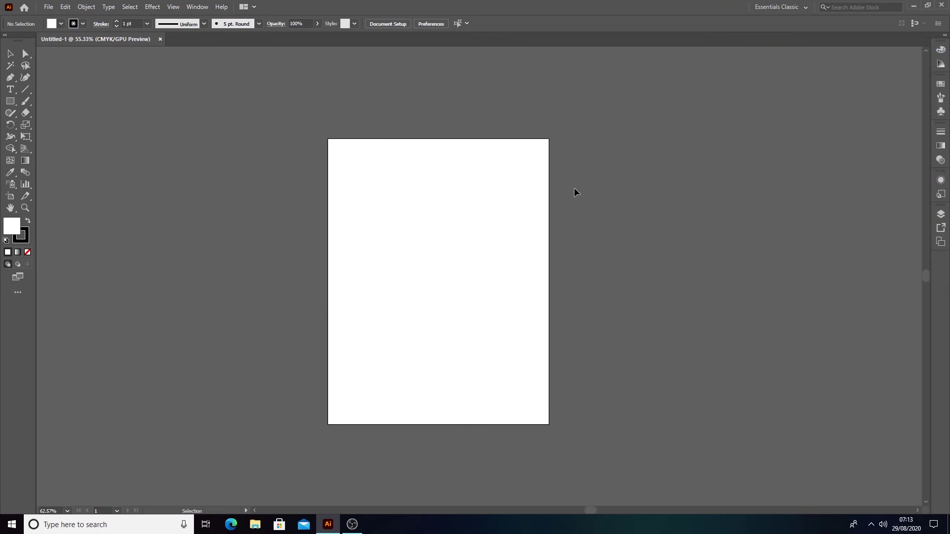
left_click(198, 7)
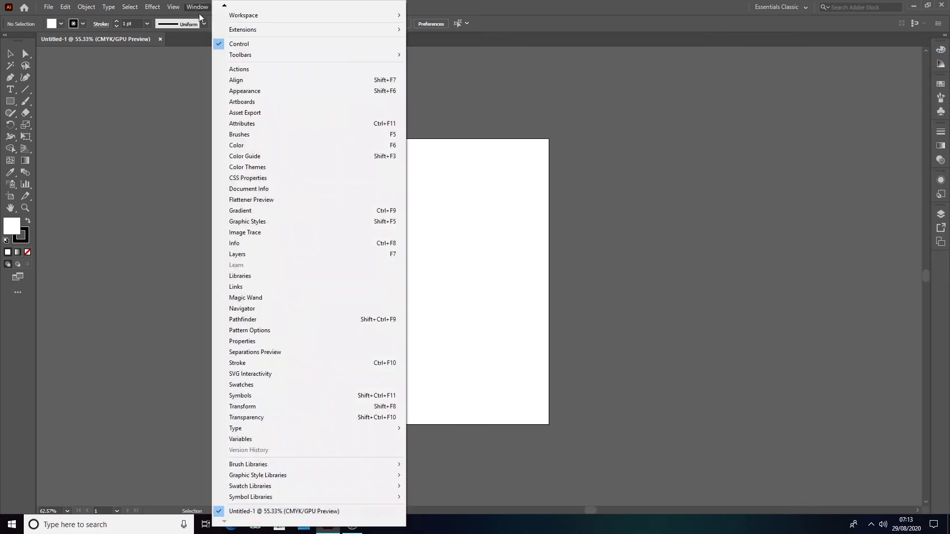
left_click(252, 308)
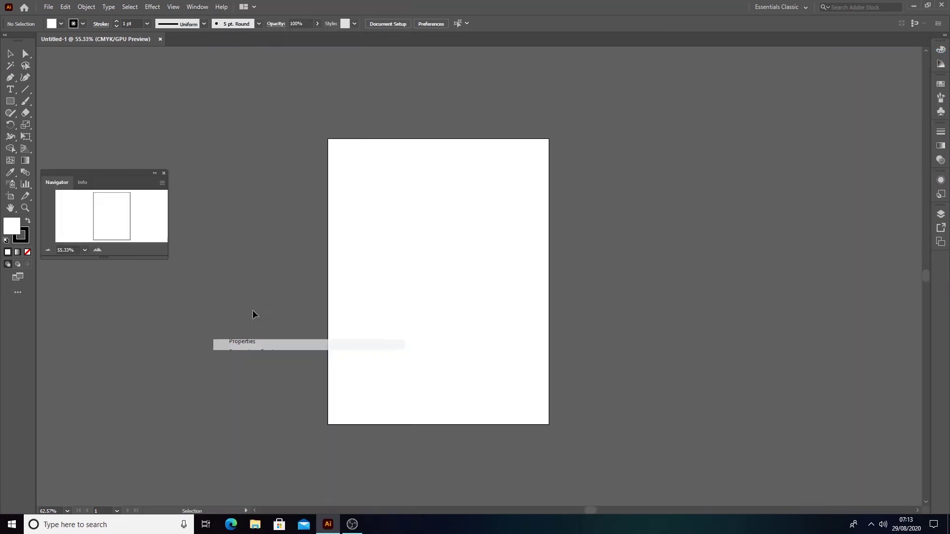
left_click_drag(91, 195, 518, 155)
right_click(49, 182)
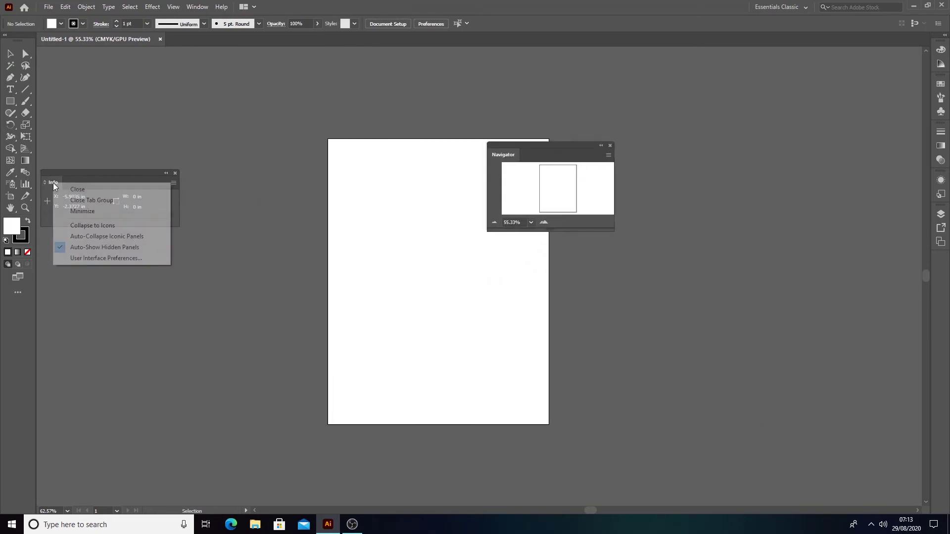
left_click(103, 234)
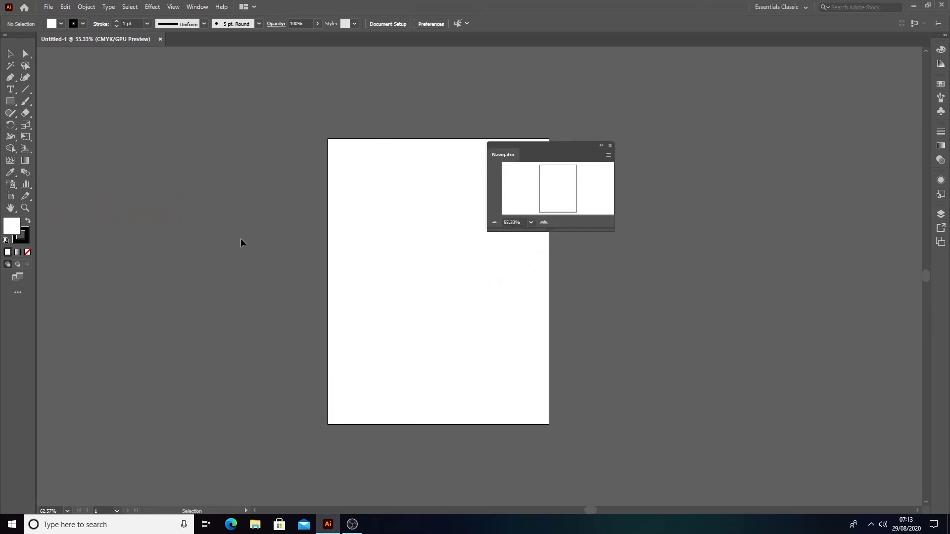
Step: Dock Layers and Color beneath Navigator, collapsing the leftover Artboards and Color Guide panels
left_click(195, 11)
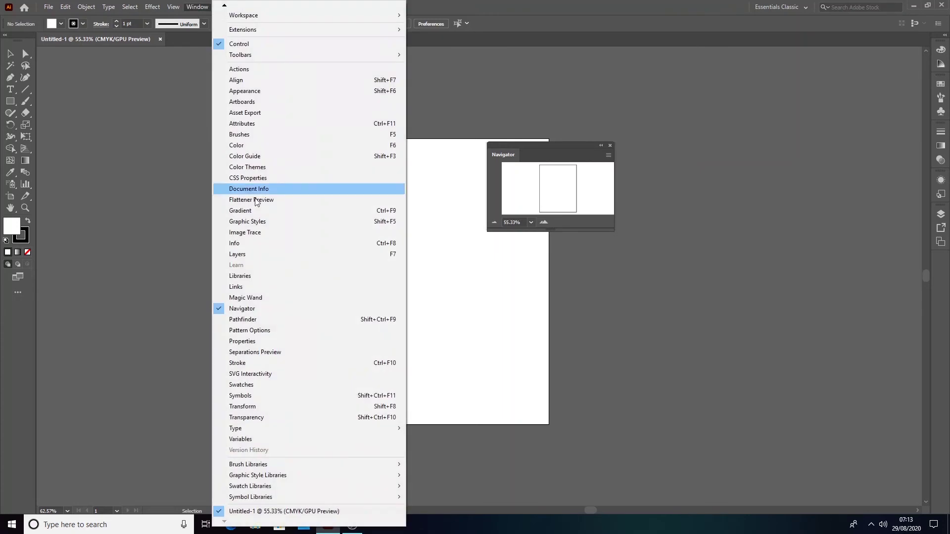
left_click(250, 362)
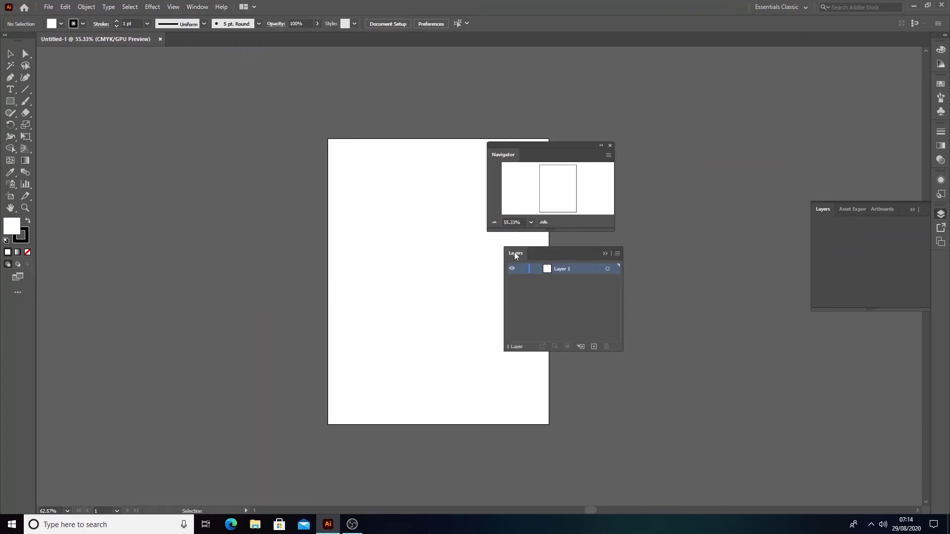
left_click_drag(824, 220, 508, 230)
left_click(938, 229)
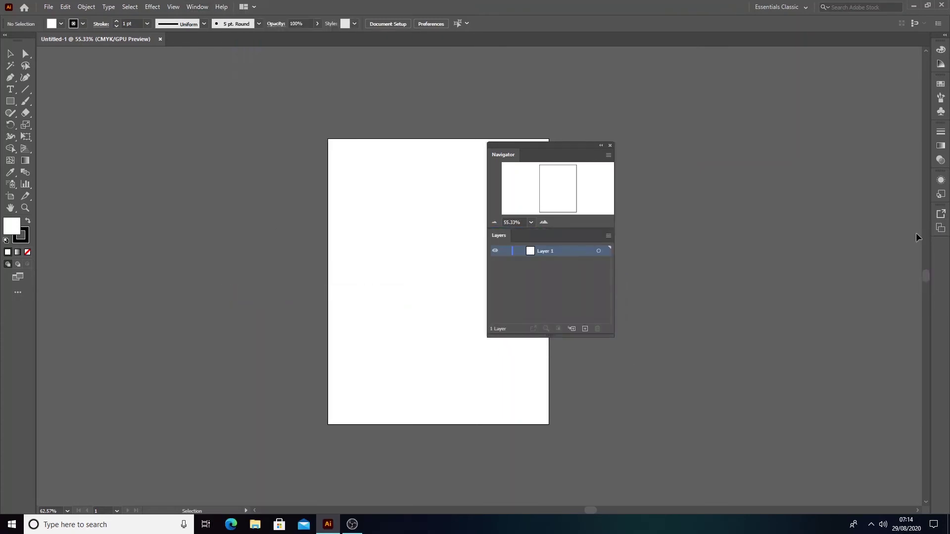
left_click(197, 7)
left_click(265, 145)
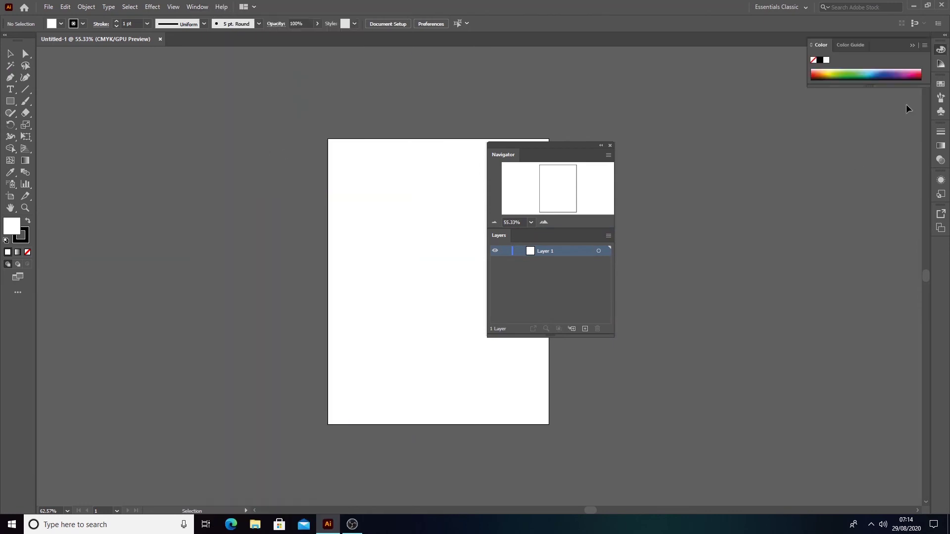
left_click_drag(823, 46, 506, 340)
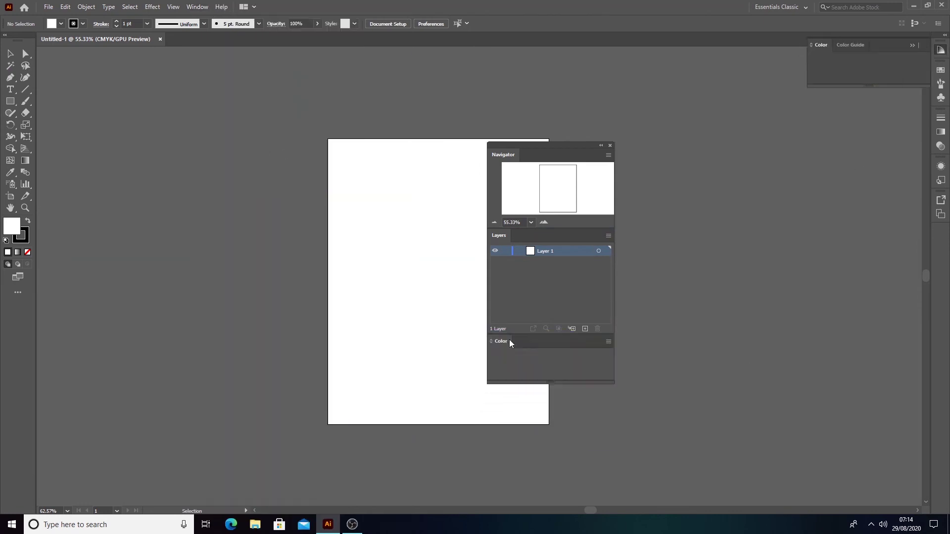
left_click(940, 51)
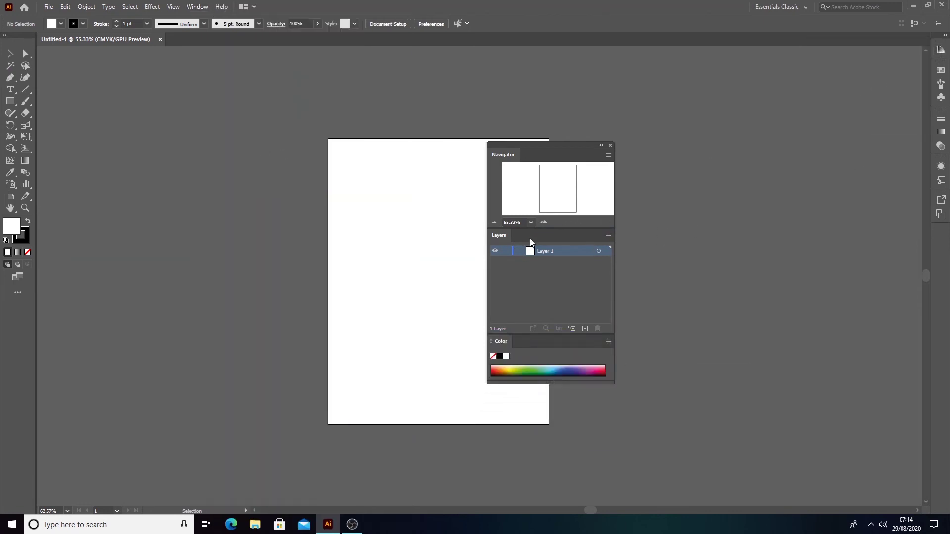
left_click(192, 6)
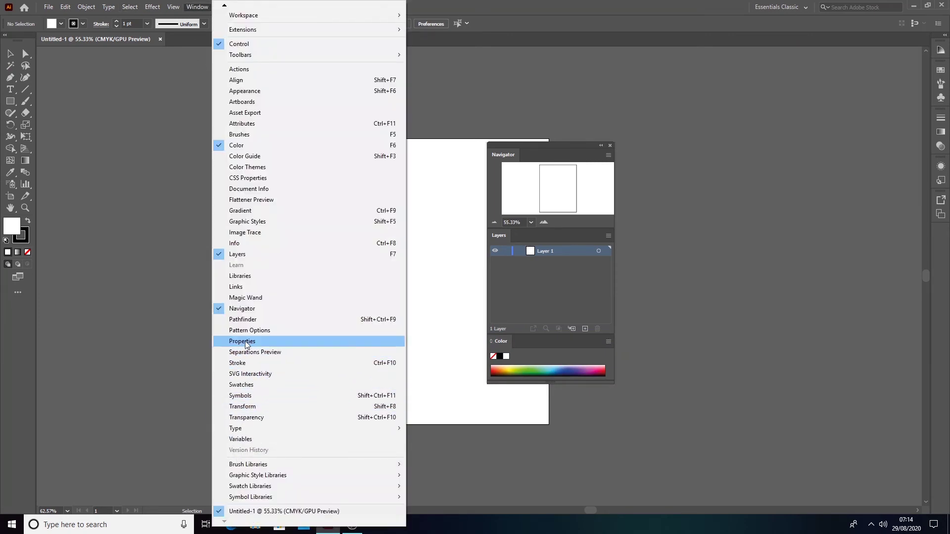
Step: Show the Pathfinder panel and dock Pathfinder and Align beneath the Color panel
left_click(245, 319)
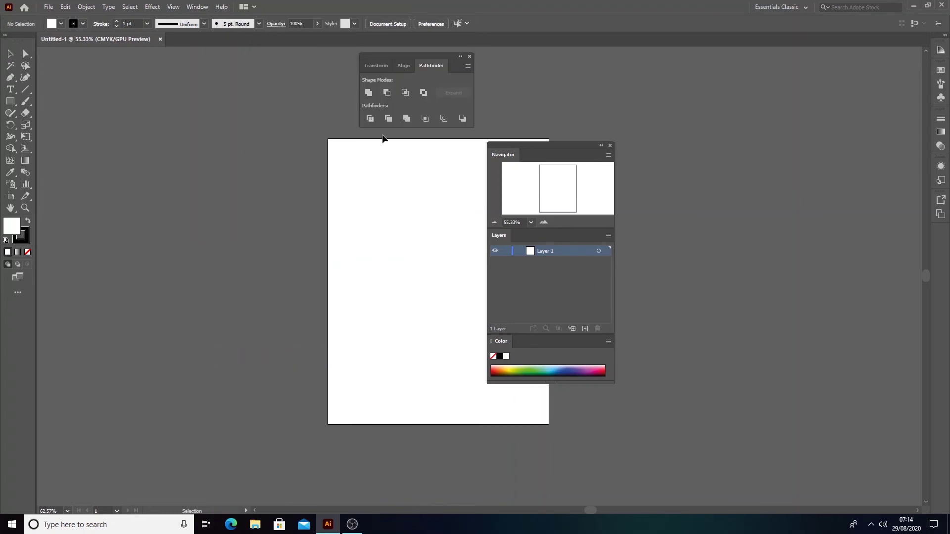
left_click_drag(423, 68, 502, 382)
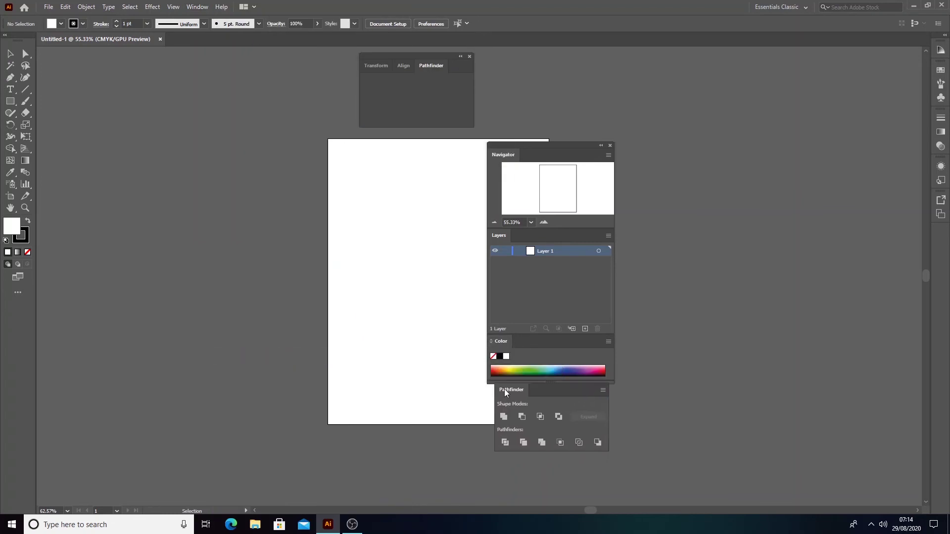
left_click_drag(404, 65, 494, 457)
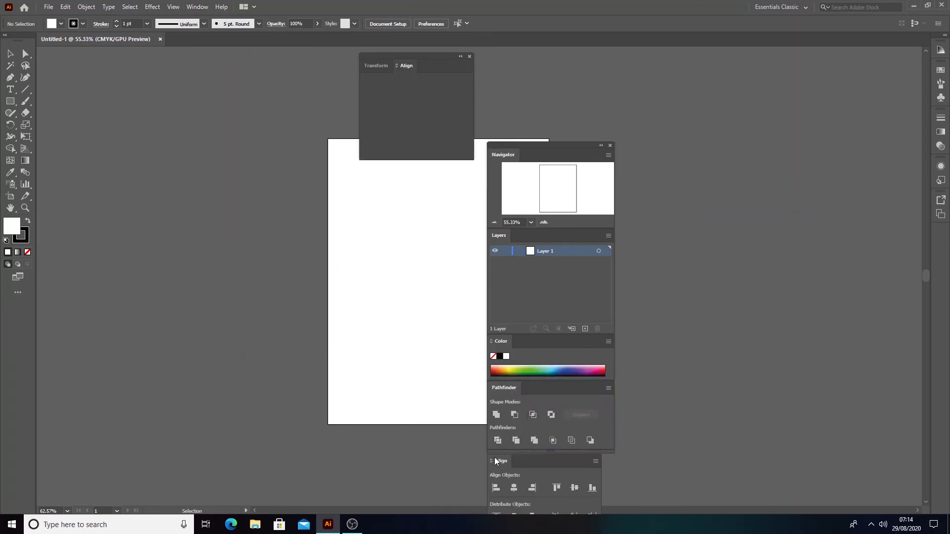
Step: Close the leftover Transform panel and dock the assembled panel group at the right edge
right_click(373, 69)
right_click(375, 66)
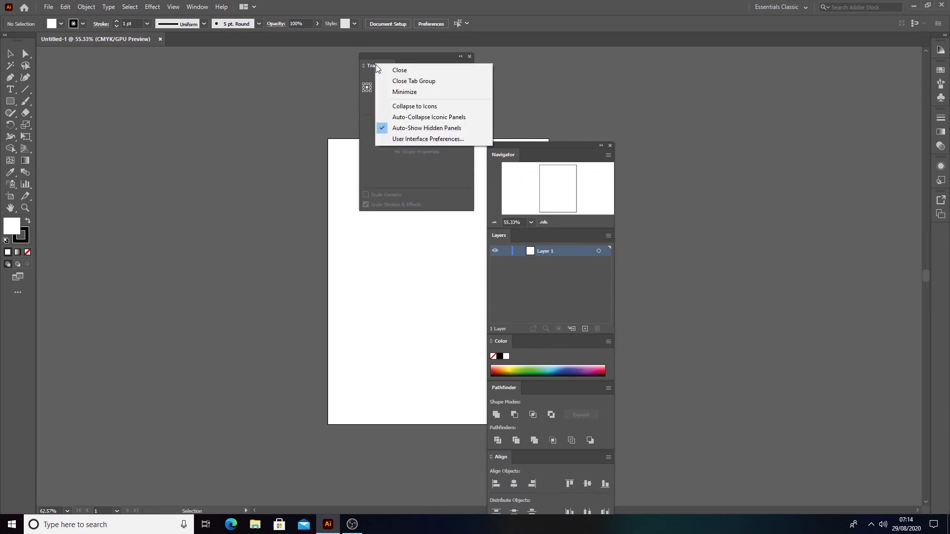
left_click(391, 71)
left_click_drag(523, 147, 524, 148)
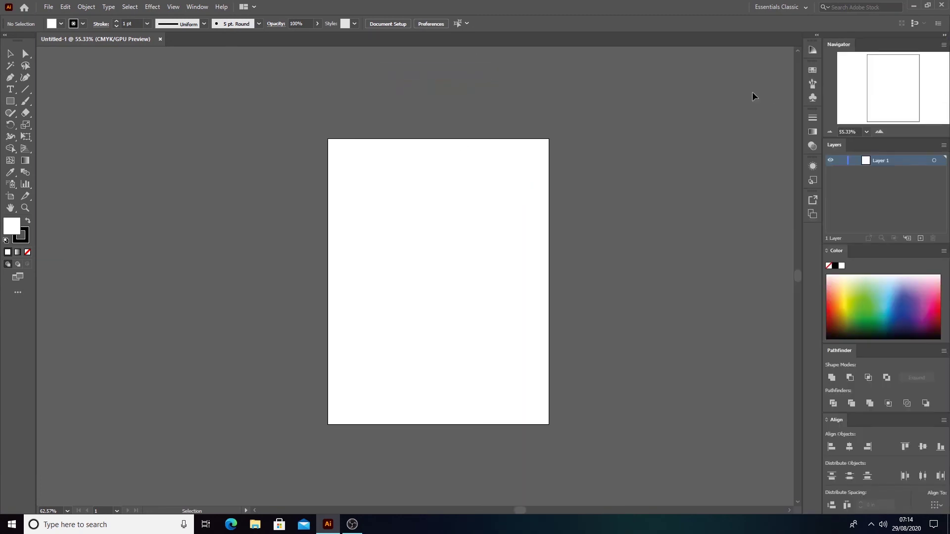
Step: Save the current panel layout as a new workspace named Trace
left_click(781, 7)
left_click(791, 156)
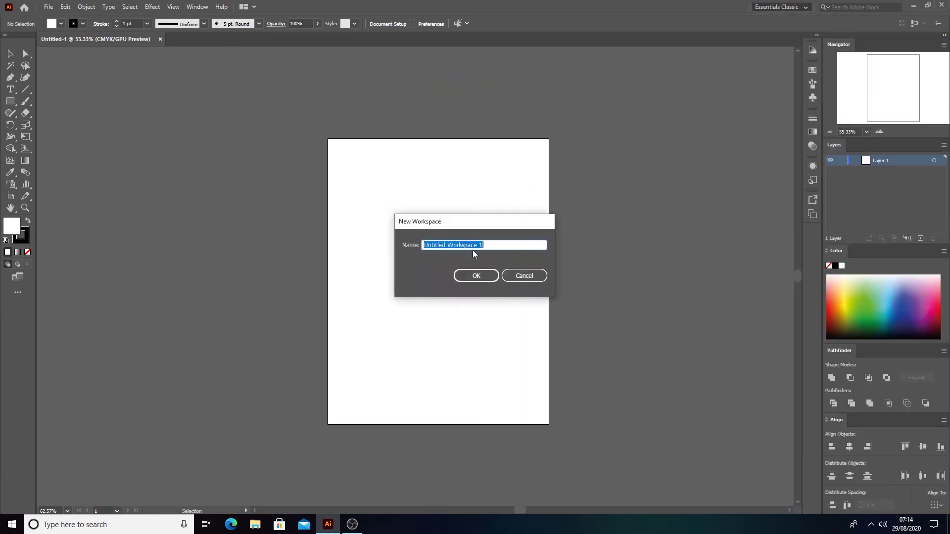
key("BackSpace")
type("Tr")
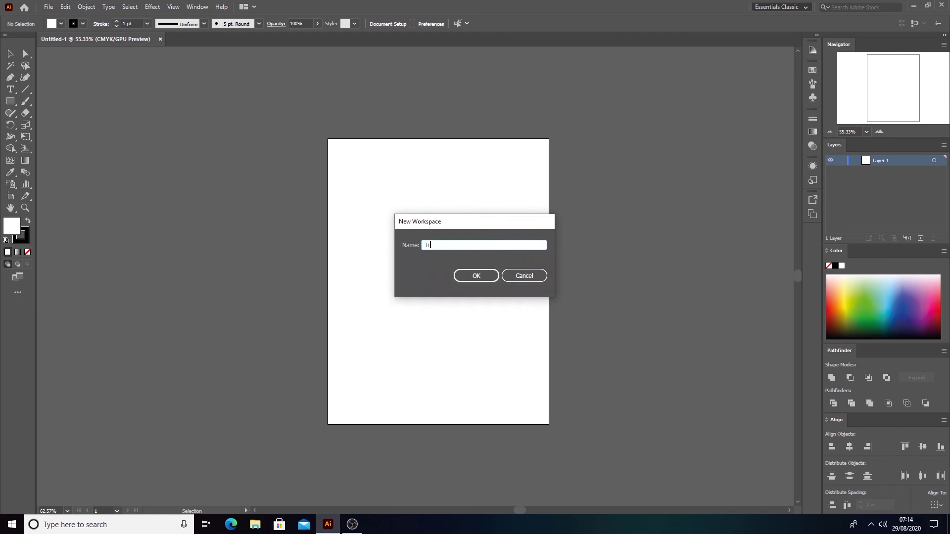
type("acing")
left_click(475, 275)
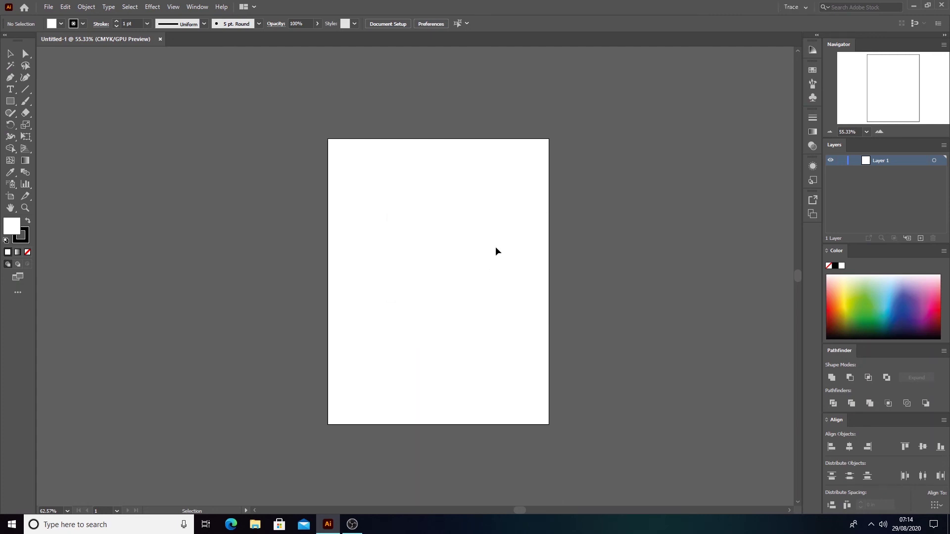
Step: Switch to the built-in Tracing workspace, then back to the custom Trace workspace
left_click(795, 7)
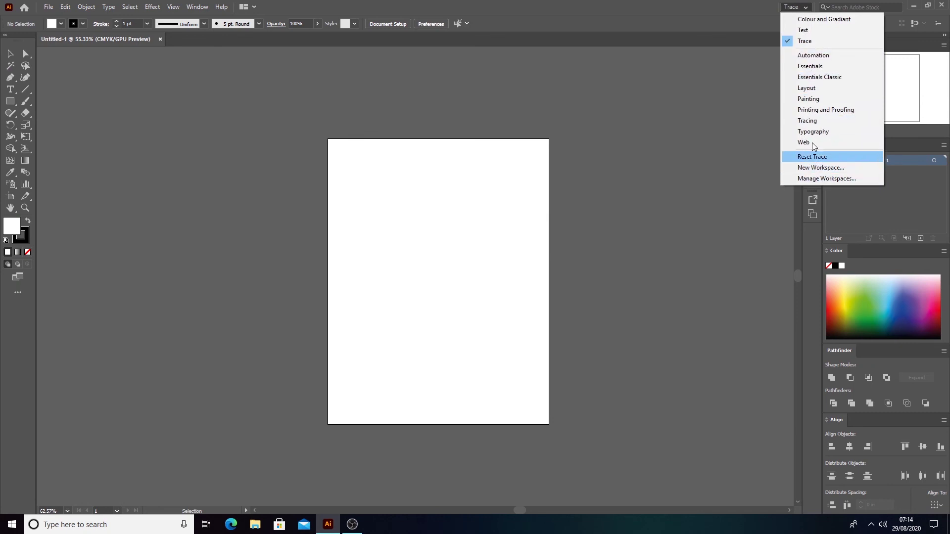
left_click(806, 121)
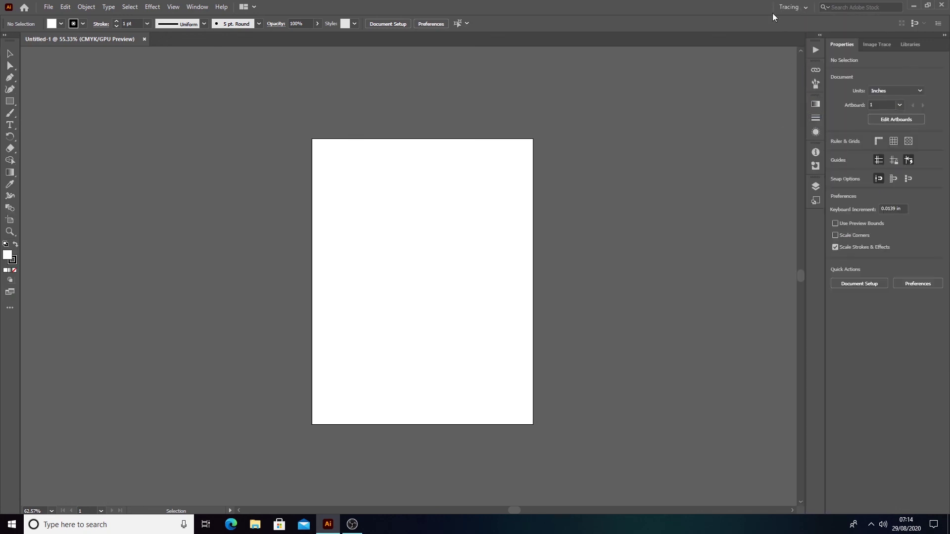
left_click(791, 7)
left_click(794, 37)
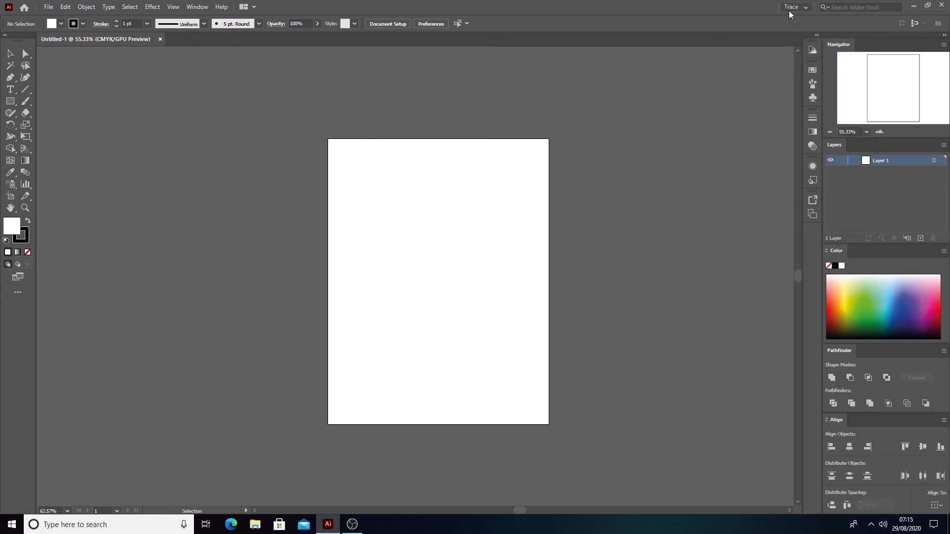